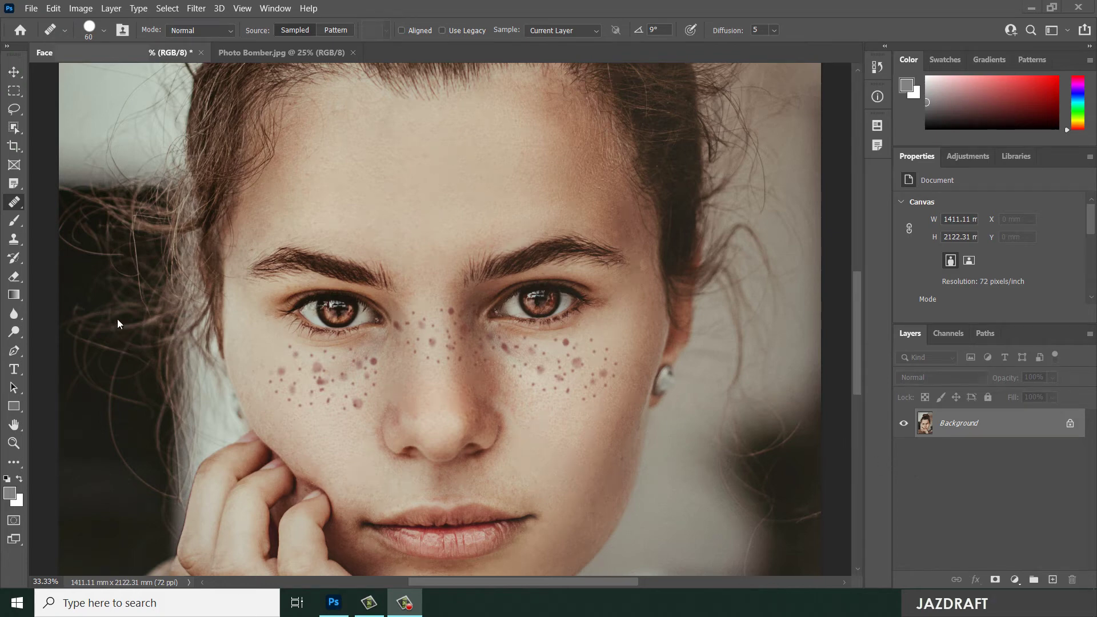
Step: Choose the Healing Brush tool and sample clean skin above the freckles on the photo's right-hand cheek
right_click(13, 205)
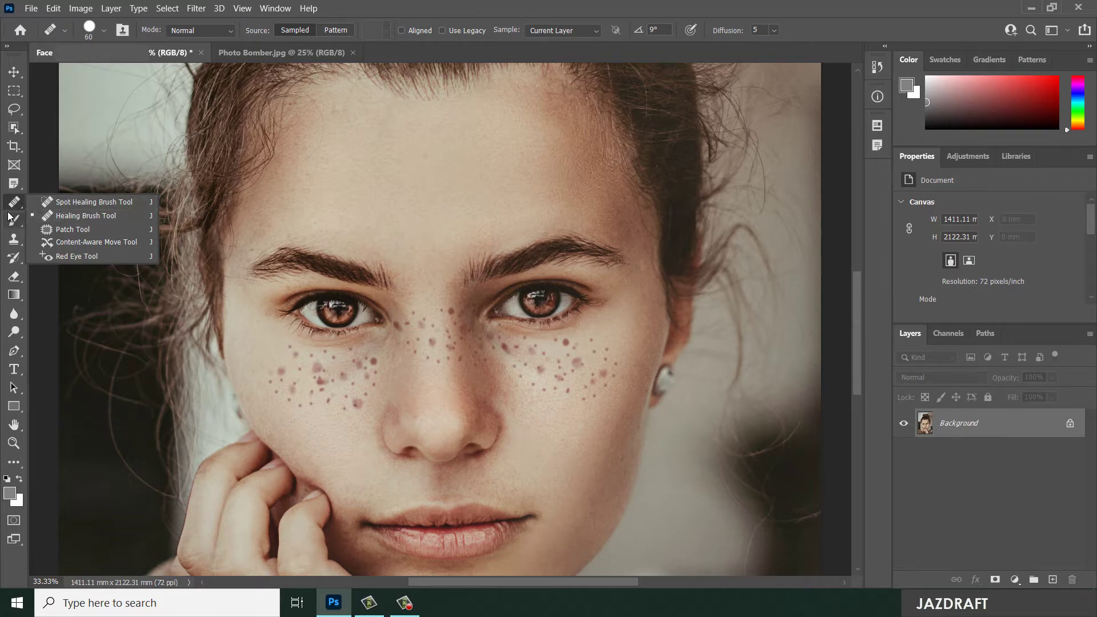
click(61, 215)
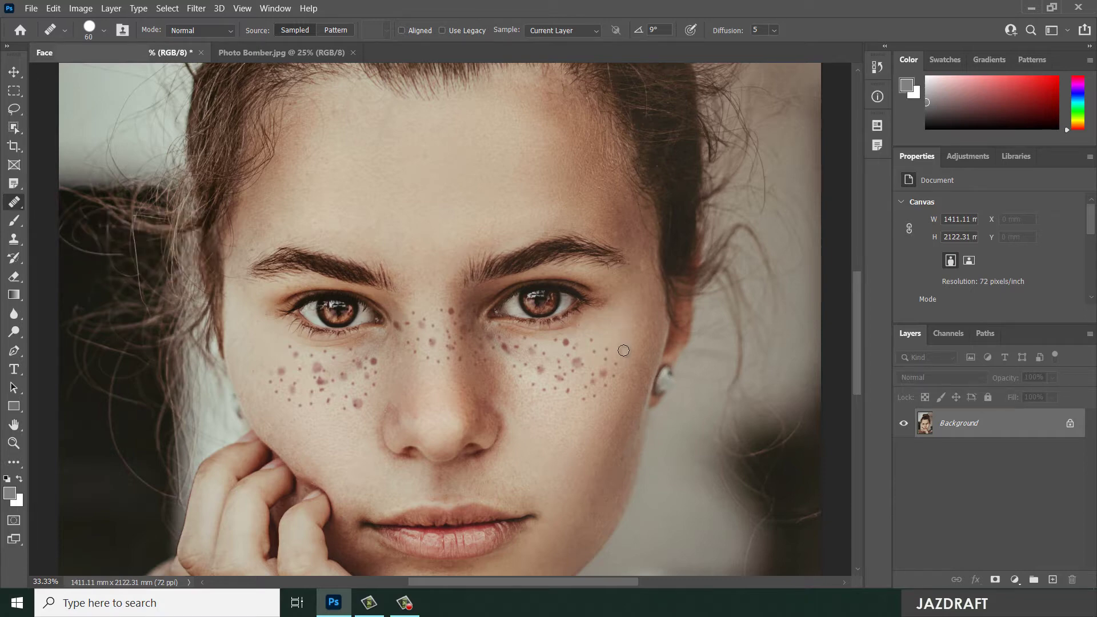
key(ctrl+equal)
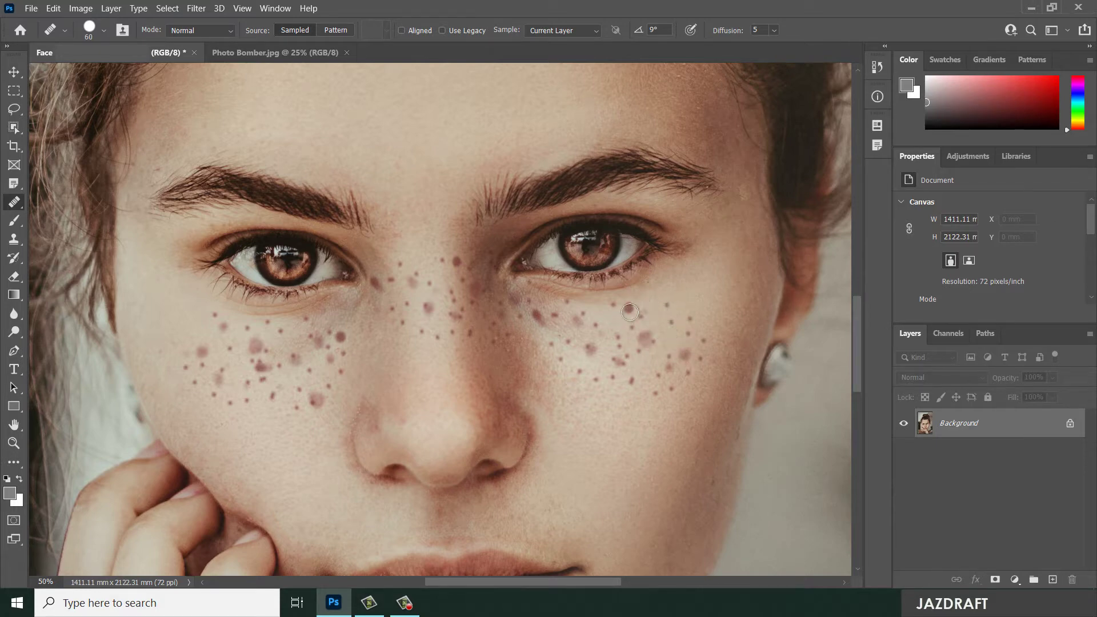
alt+click(711, 284)
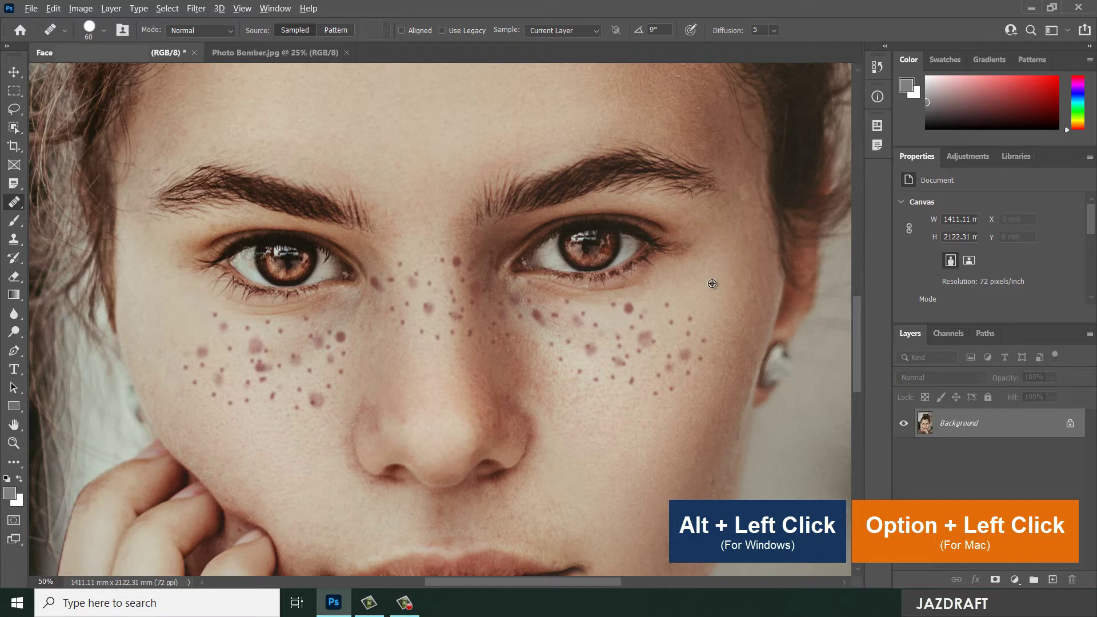
key(alt)
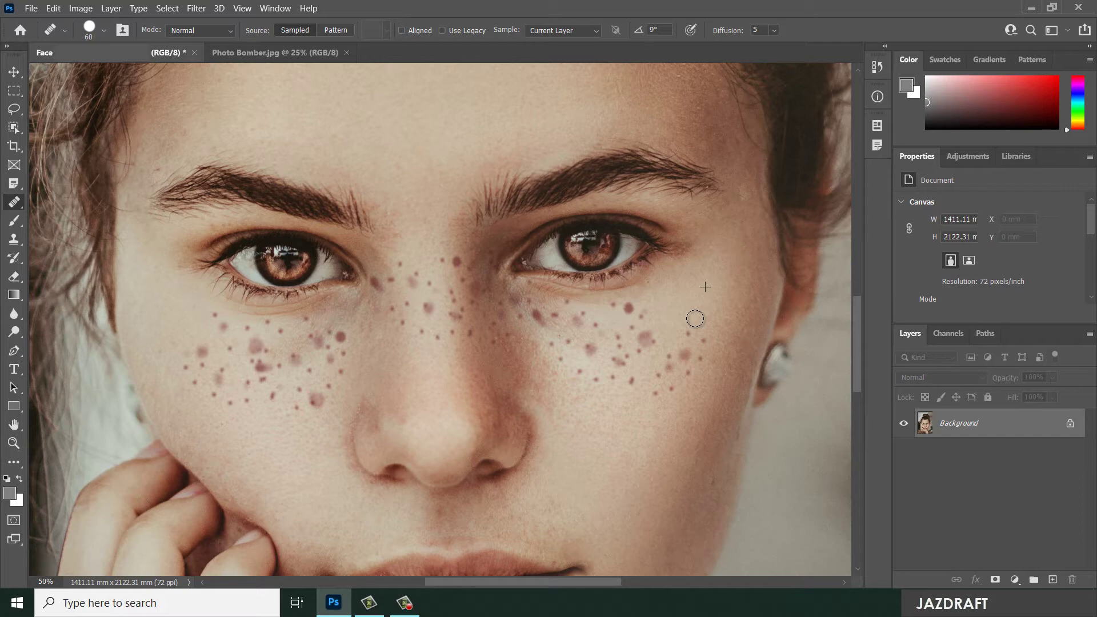
Step: Paint out all the freckles on the photo's right-hand cheek, from the outer cheek in to the side of the nose
click(688, 334)
click(702, 340)
mouse_move(705, 341)
mouse_down()
mouse_move(694, 362)
mouse_move(703, 360)
mouse_move(685, 356)
mouse_up()
click(688, 378)
click(670, 368)
click(671, 359)
click(660, 376)
click(628, 310)
mouse_move(626, 311)
mouse_down()
mouse_move(641, 347)
mouse_move(678, 377)
mouse_up()
mouse_move(644, 323)
mouse_down()
mouse_move(656, 345)
mouse_move(638, 364)
mouse_move(658, 360)
mouse_move(667, 334)
mouse_move(635, 319)
mouse_move(627, 372)
mouse_move(655, 390)
mouse_move(679, 393)
mouse_up()
mouse_move(650, 348)
mouse_down()
mouse_move(633, 314)
mouse_move(611, 307)
mouse_move(632, 310)
mouse_move(611, 382)
mouse_move(583, 391)
mouse_move(598, 331)
mouse_move(589, 358)
mouse_move(586, 315)
mouse_move(578, 329)
mouse_move(575, 316)
mouse_move(570, 323)
mouse_move(568, 346)
mouse_move(555, 322)
mouse_move(563, 349)
mouse_move(551, 346)
mouse_move(560, 364)
mouse_move(582, 313)
mouse_move(573, 304)
mouse_move(698, 399)
mouse_move(673, 368)
mouse_move(548, 329)
mouse_up()
click(527, 301)
click(523, 318)
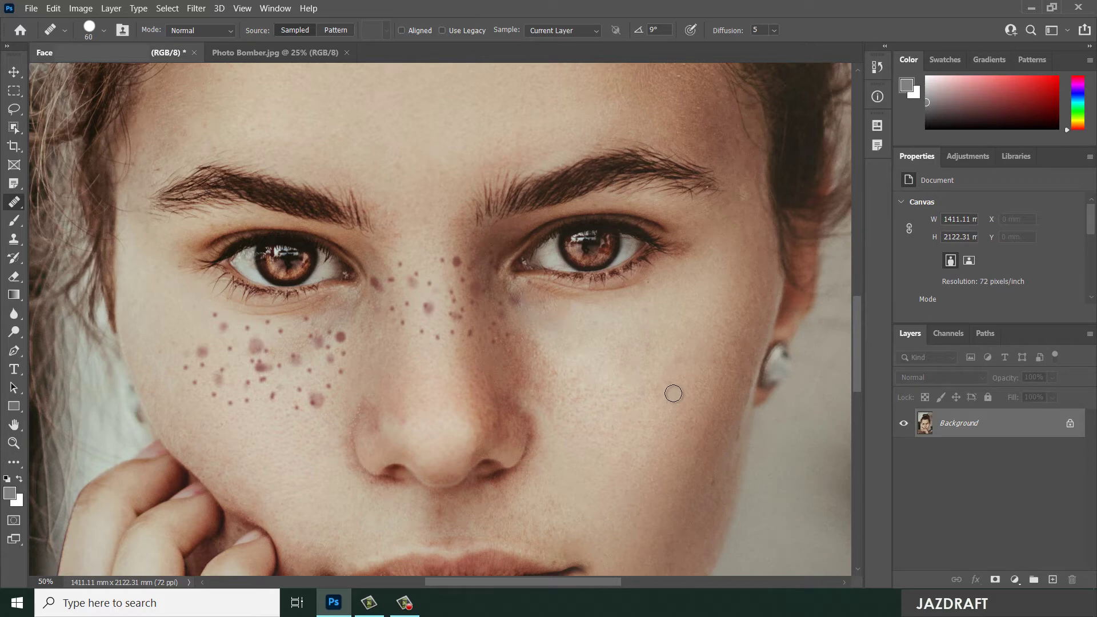
click(488, 326)
Step: Switch the healing source to Pattern and choose a pattern from the Trees group
click(333, 29)
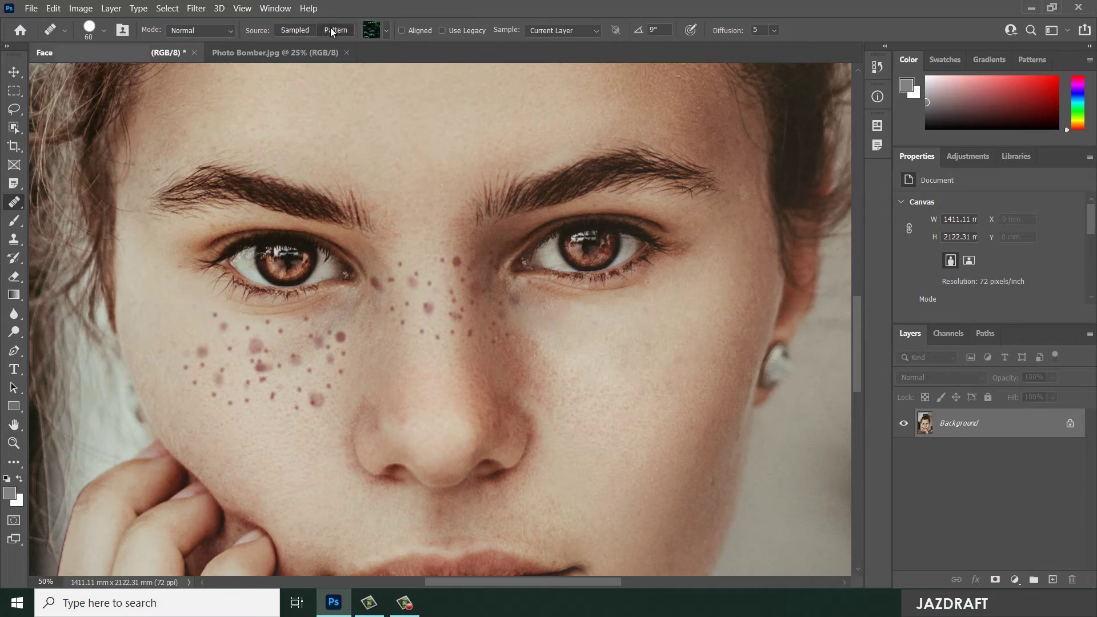
click(386, 31)
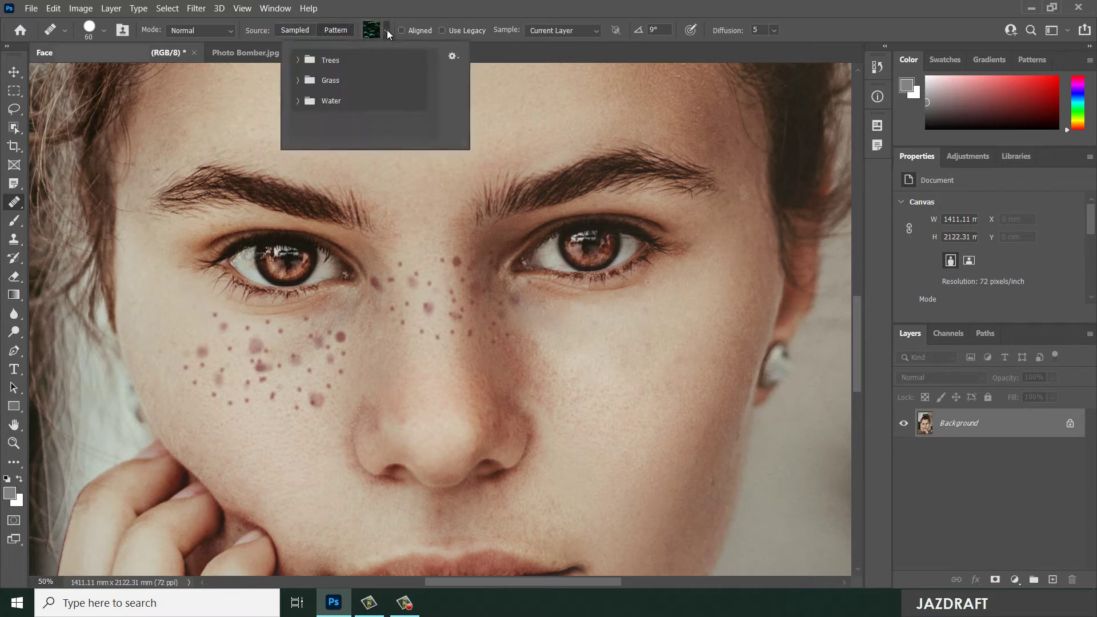
click(309, 61)
click(319, 93)
click(583, 2)
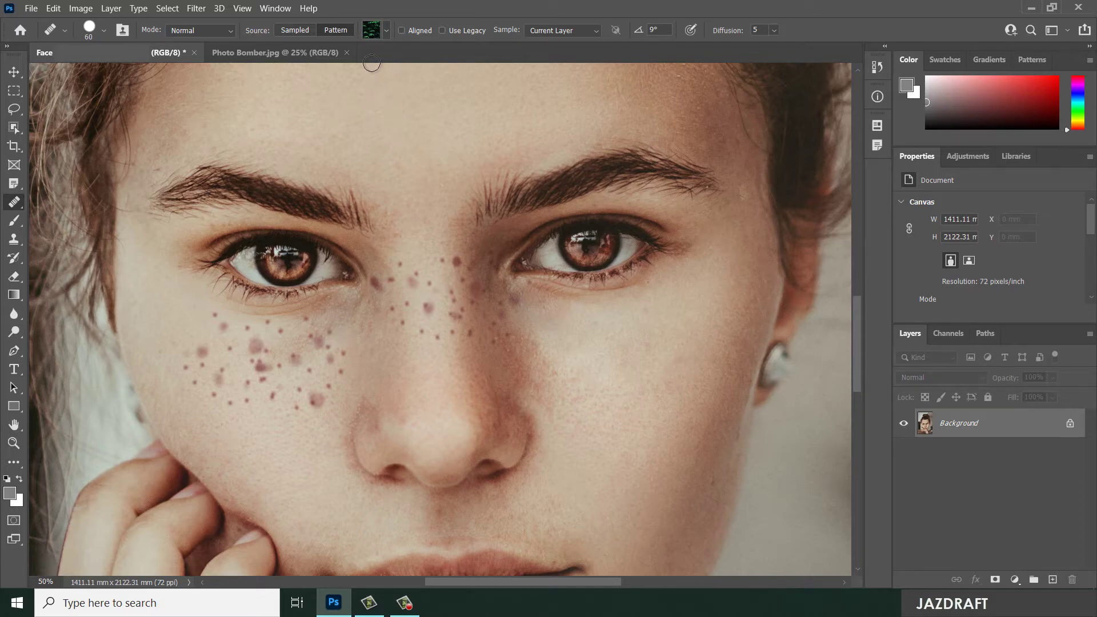
Step: Try healing freckles on the photo's left-hand cheek and upper nose bridge with the pattern source
click(326, 341)
drag(281, 353, 305, 364)
click(249, 351)
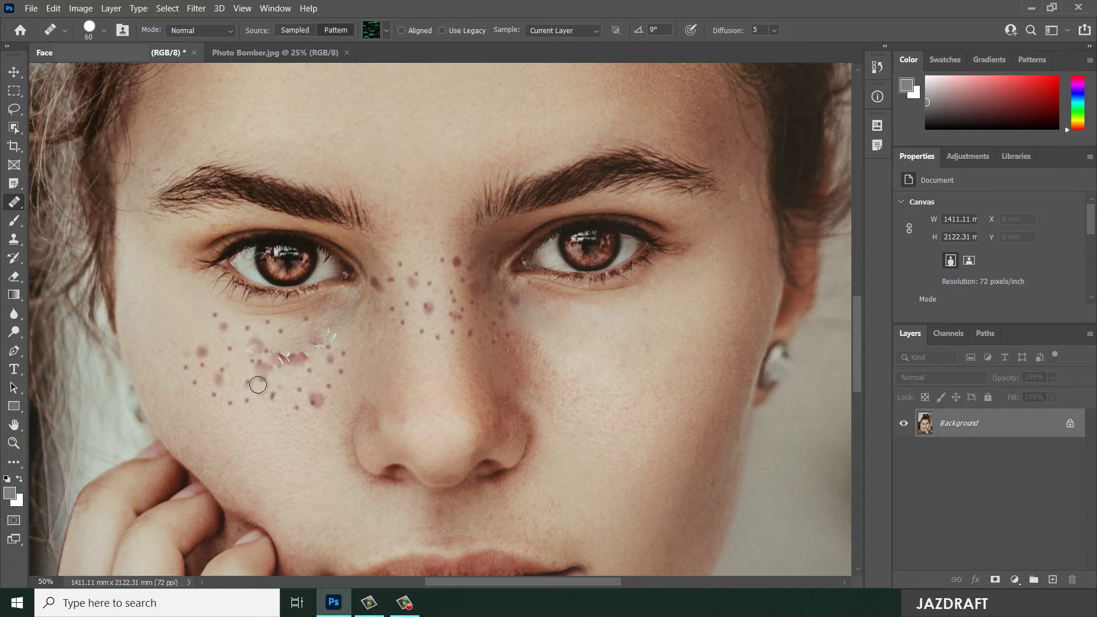
click(261, 381)
click(457, 262)
click(440, 261)
Step: Set the healing source back to Sampled and heal the pattern mark and freckles on the upper nose bridge
click(292, 30)
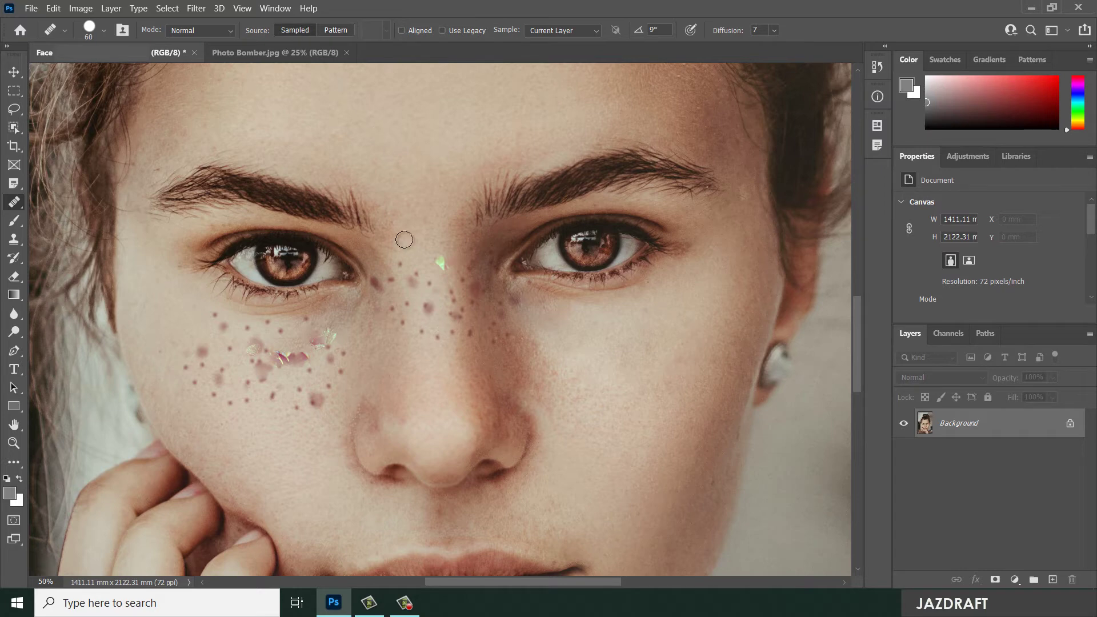
click(442, 272)
click(440, 260)
click(428, 304)
click(412, 281)
click(505, 275)
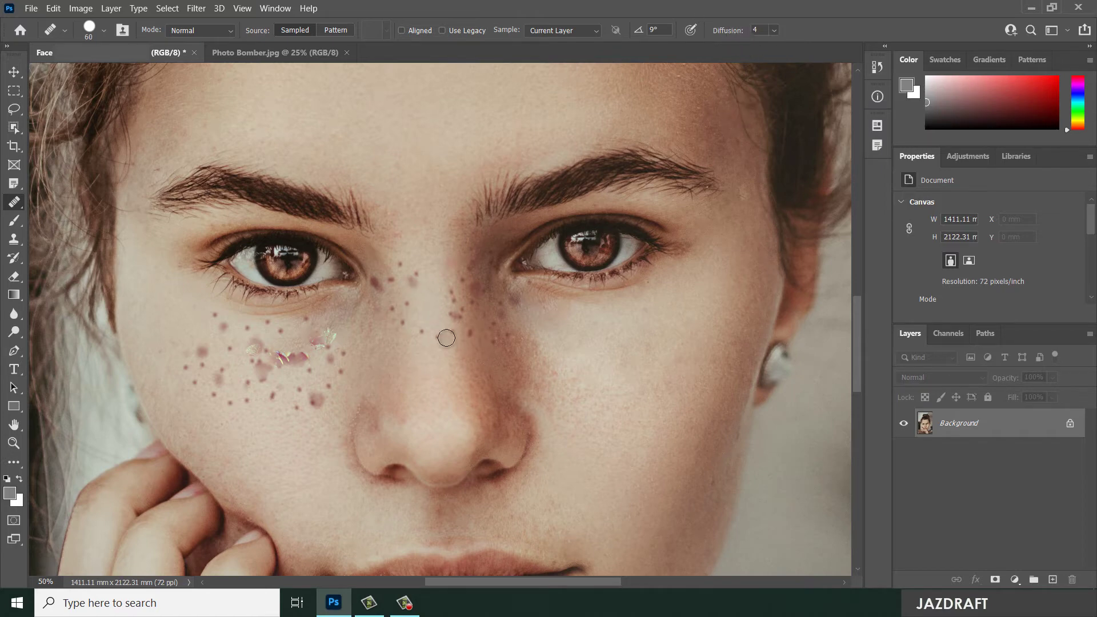
Step: Heal the freckles down the middle of the nose bridge using sampled skin
click(423, 331)
click(461, 326)
click(452, 311)
click(452, 295)
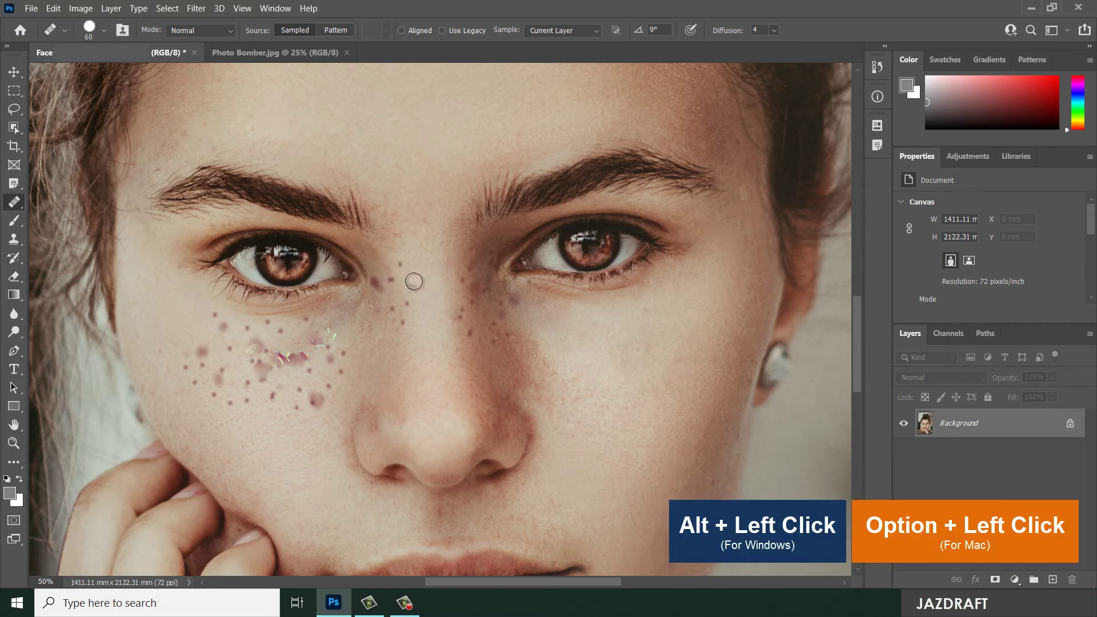
click(405, 265)
click(405, 303)
click(464, 313)
click(469, 336)
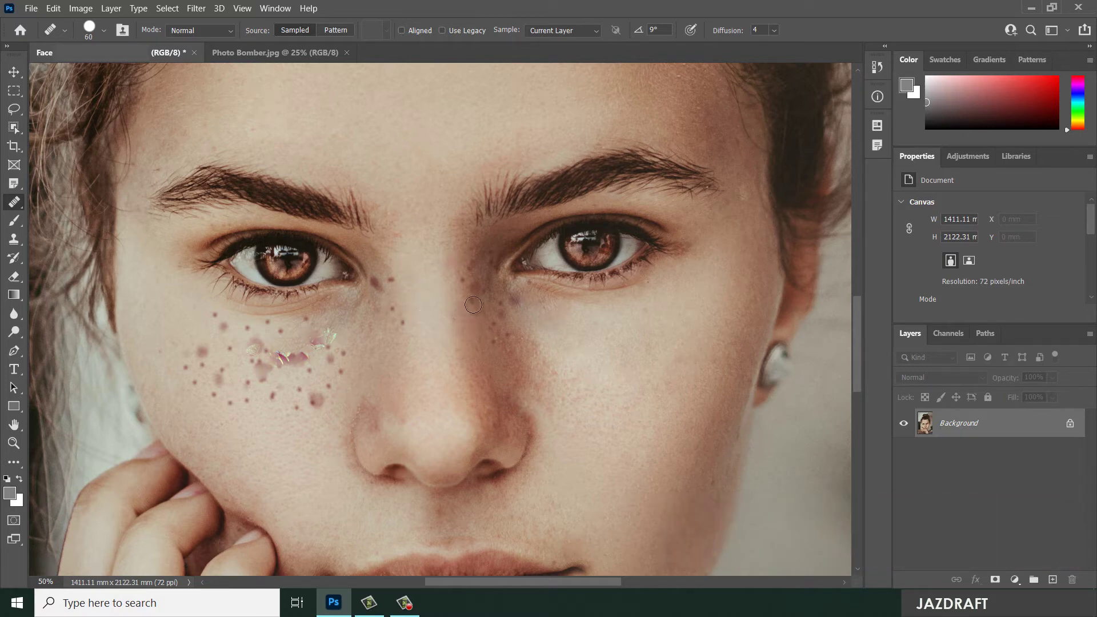
Step: Remove the remaining freckles on both sides of the nose, up to the inner eye corners
click(476, 303)
click(513, 299)
click(522, 337)
click(511, 331)
click(499, 328)
click(493, 337)
click(505, 339)
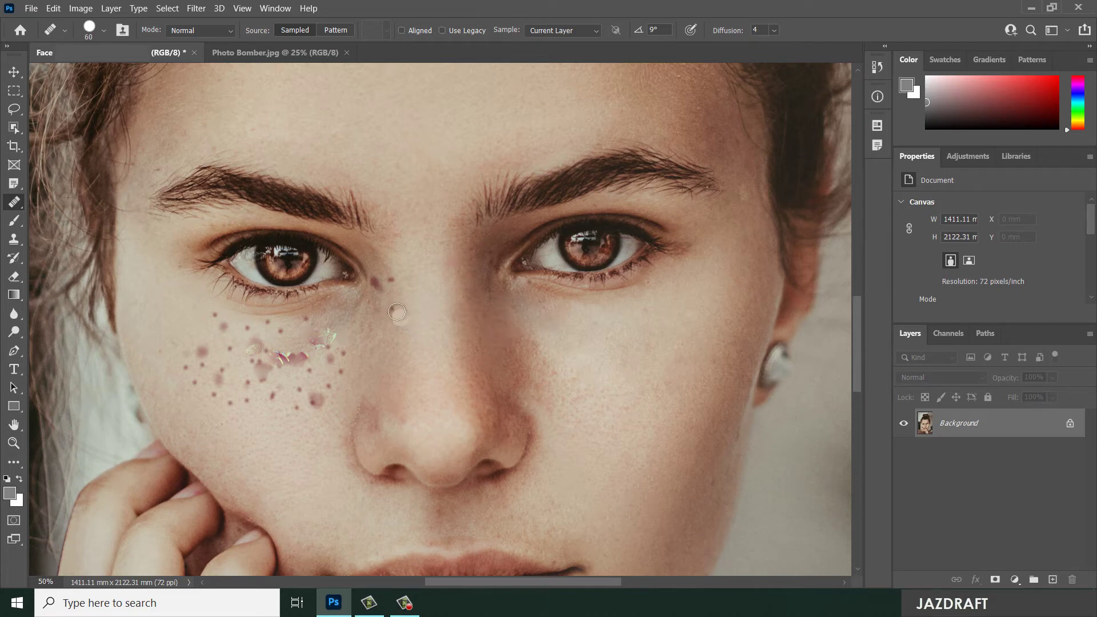
click(393, 284)
click(392, 345)
click(332, 182)
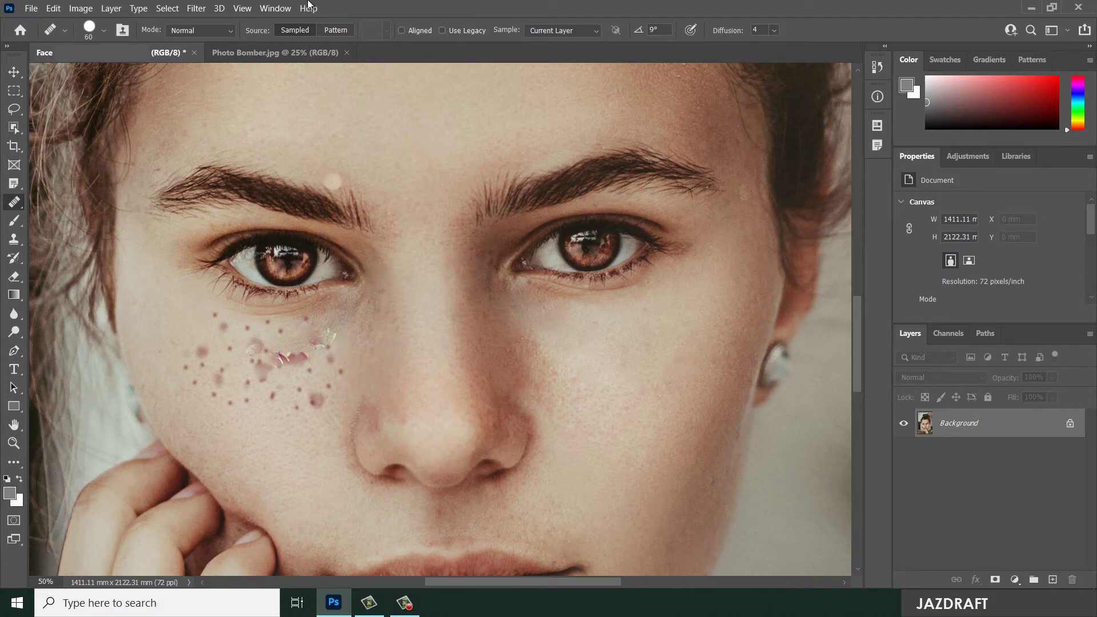
Step: Set the brush mode to Multiply and heal the freckles on the left-hand cheek closest to the nose
click(212, 32)
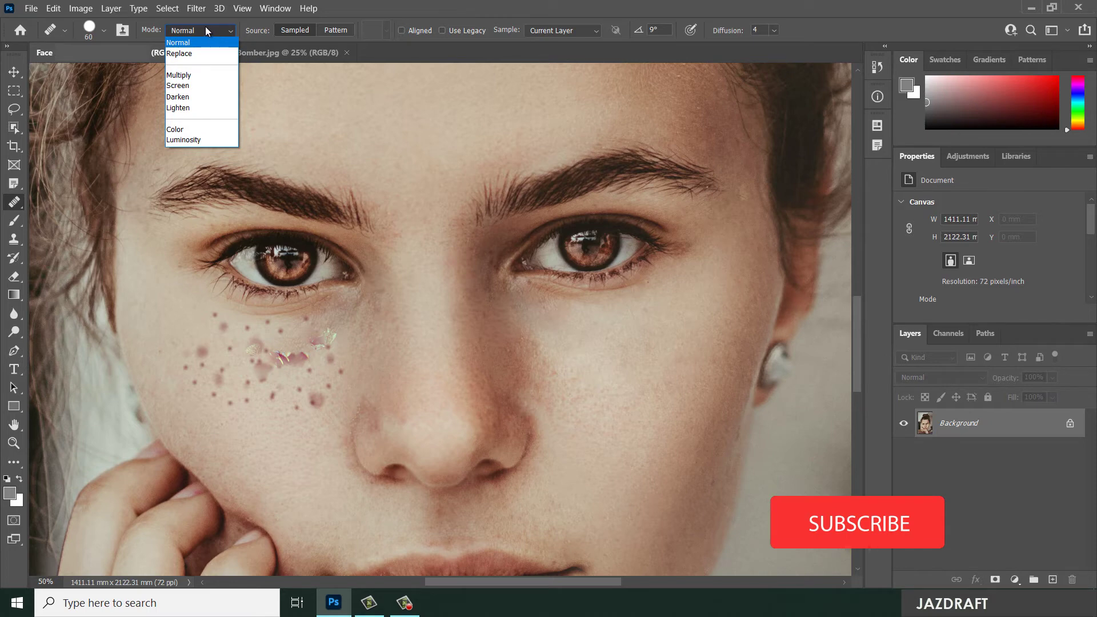
click(214, 74)
click(312, 358)
click(353, 349)
click(328, 333)
click(338, 345)
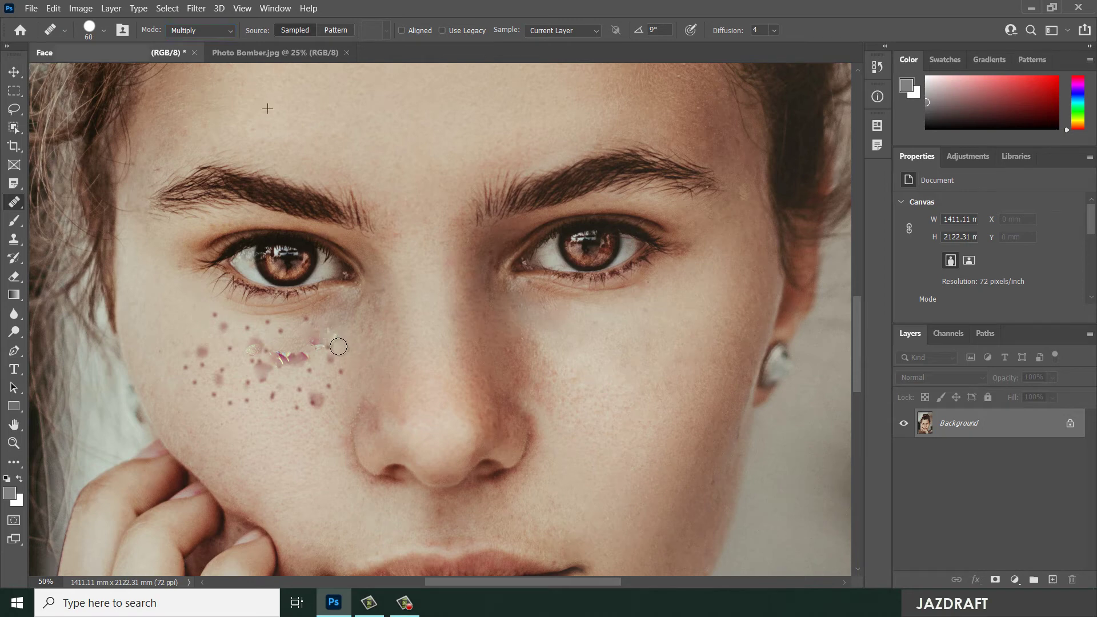
drag(332, 360, 334, 380)
Step: Set the brush mode to Darken and dab over the freckles and pattern marks below the left-hand eye
click(194, 29)
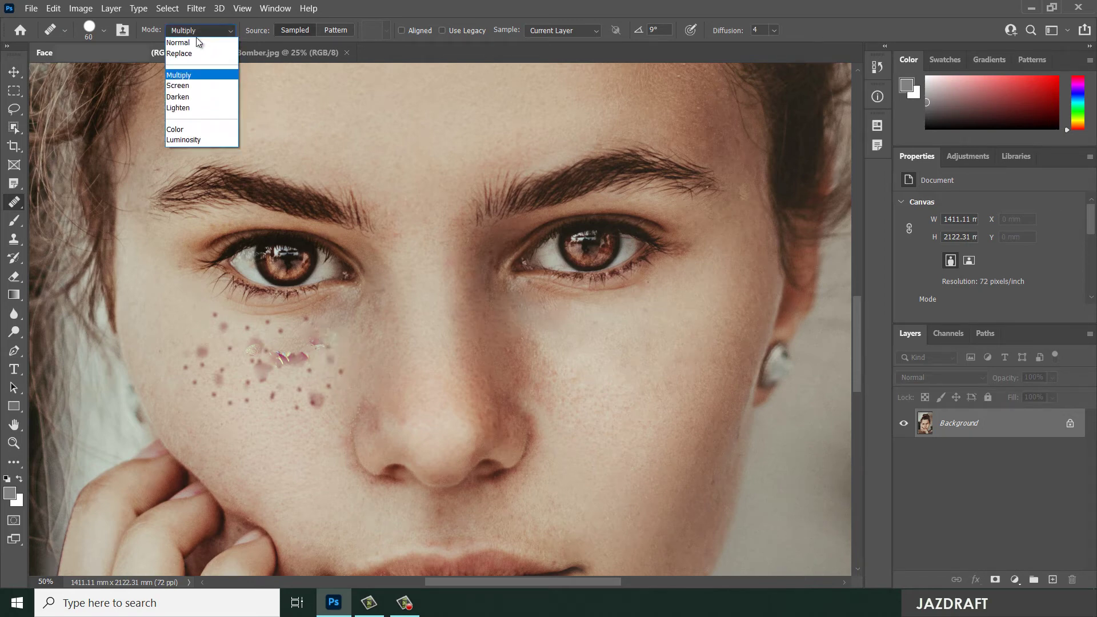
click(196, 98)
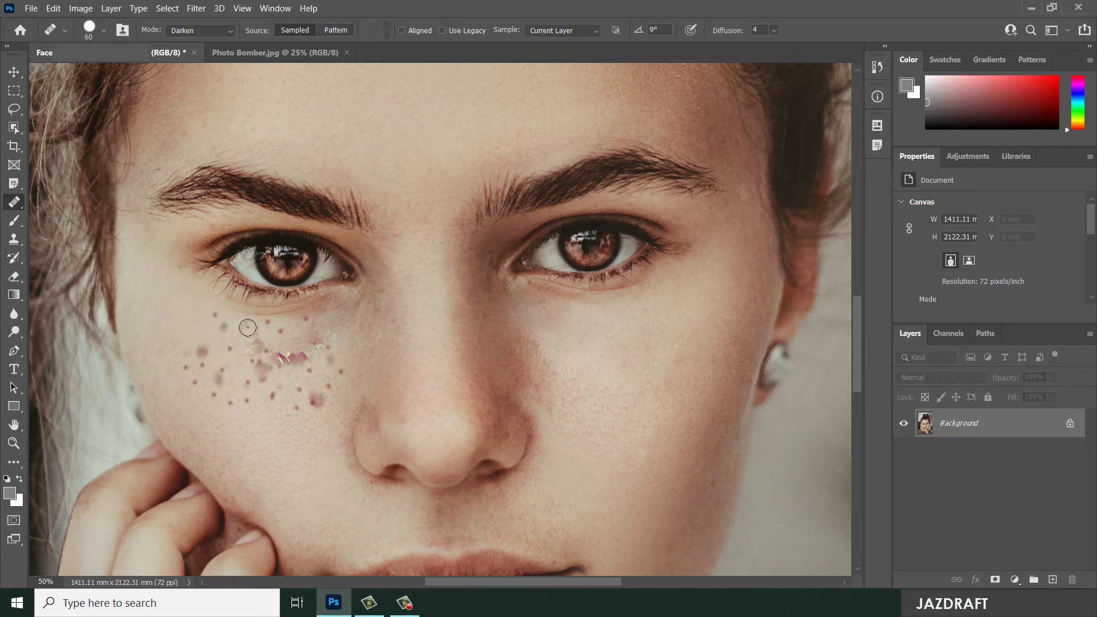
click(274, 334)
click(281, 340)
click(313, 323)
click(322, 358)
click(282, 356)
Step: Return the brush mode to Normal and paint over the pattern marks in the middle of the left-hand cheek
click(231, 30)
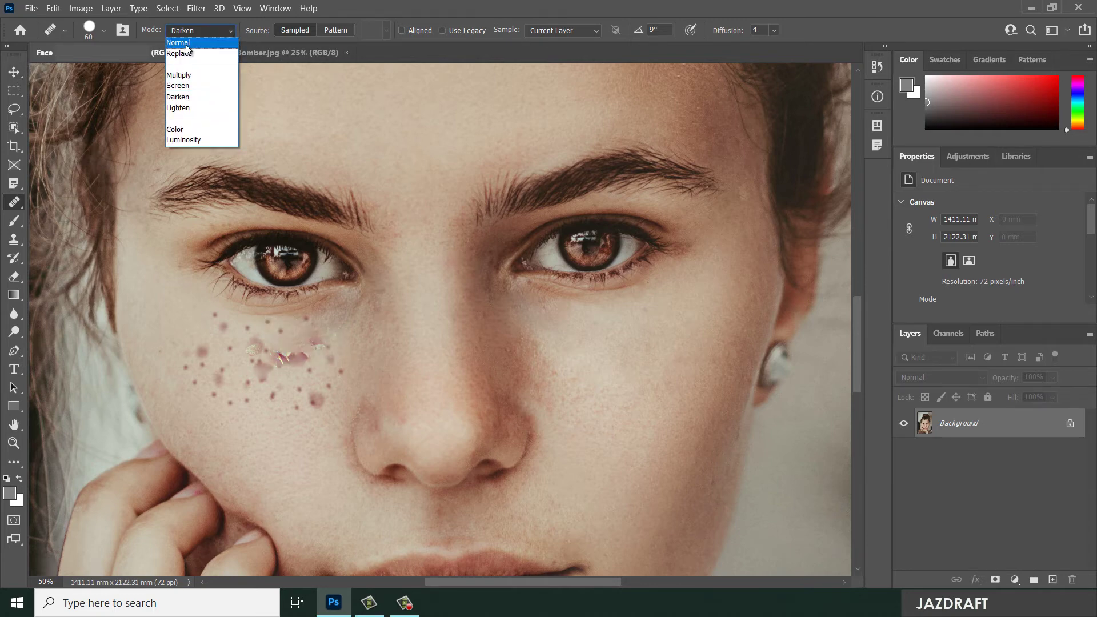
click(182, 43)
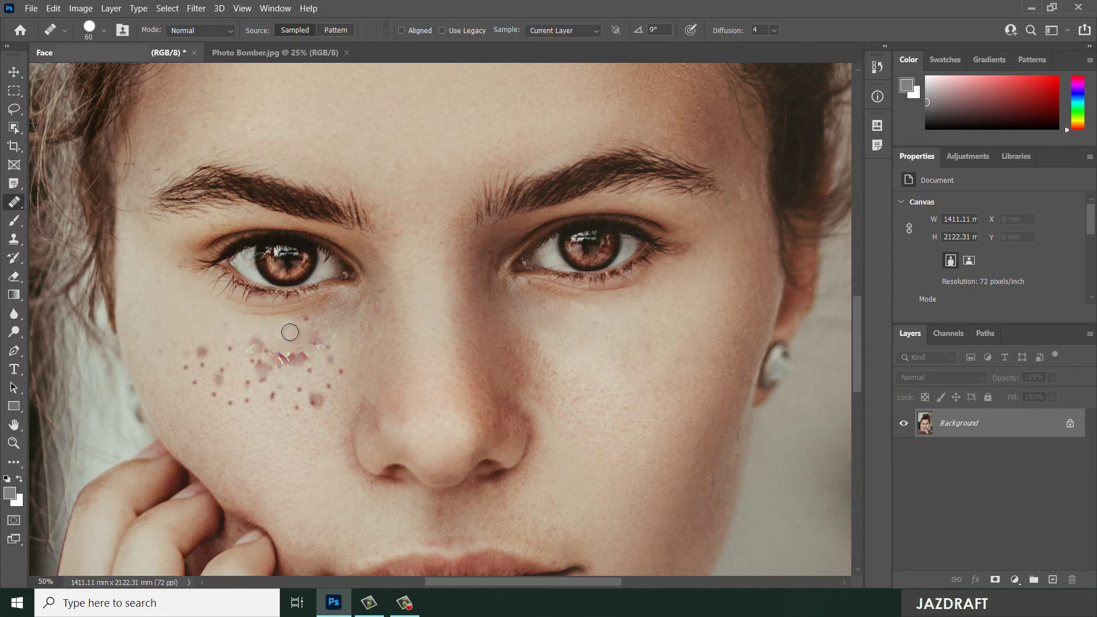
mouse_move(311, 334)
mouse_down()
mouse_move(287, 380)
mouse_move(243, 366)
mouse_move(275, 343)
mouse_move(289, 379)
mouse_move(308, 390)
mouse_move(301, 364)
mouse_move(293, 389)
mouse_up()
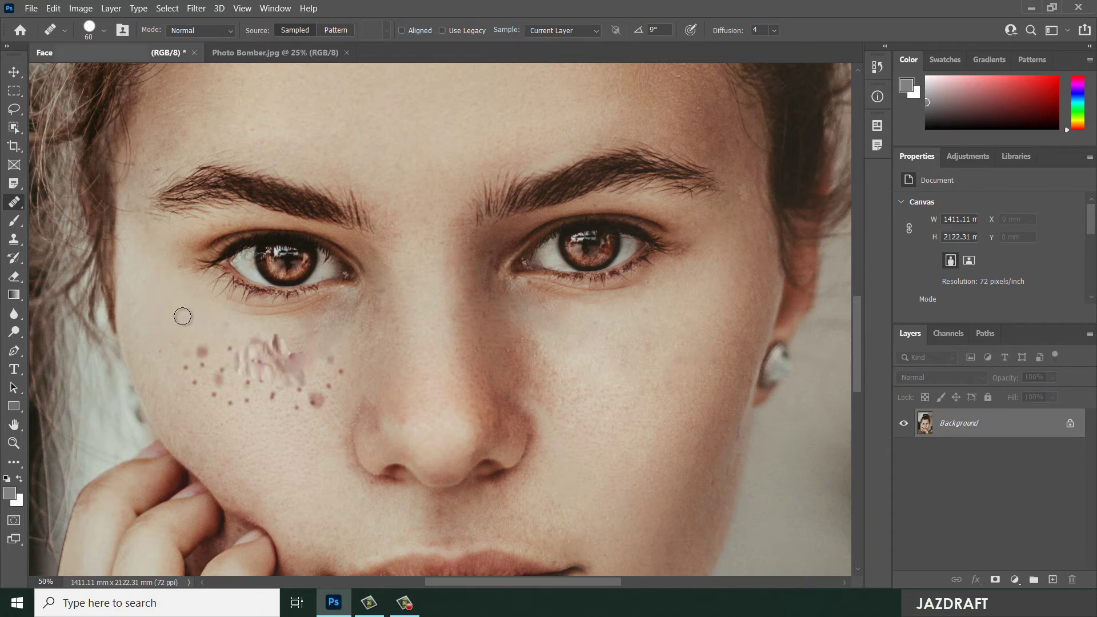
Step: Enlarge the healing brush to 159 px
right_click(182, 314)
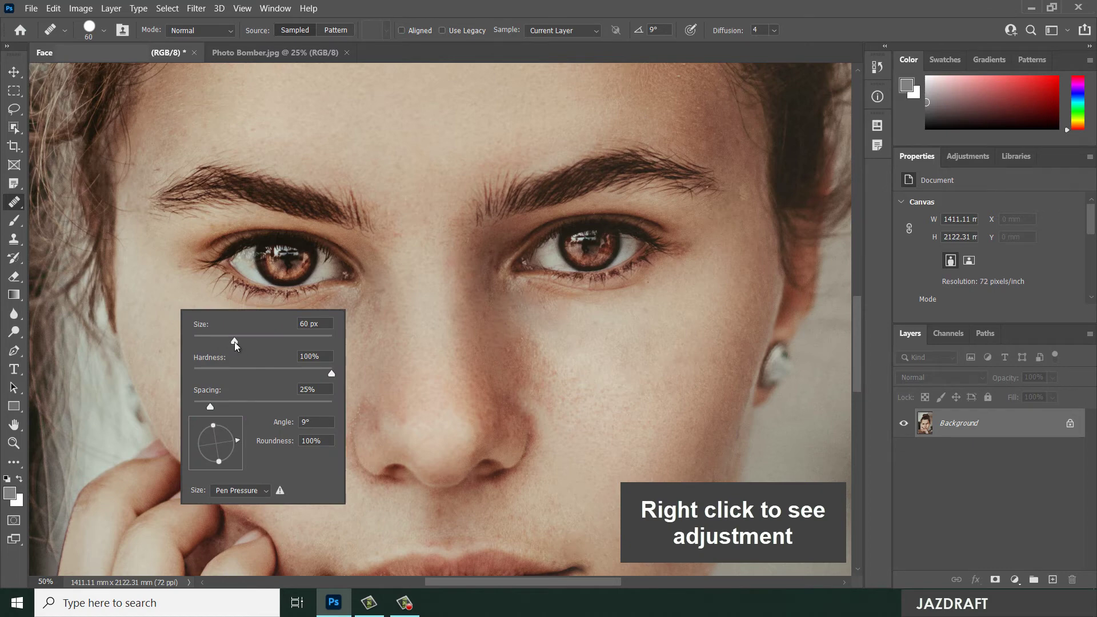
drag(234, 342, 284, 342)
click(486, 1)
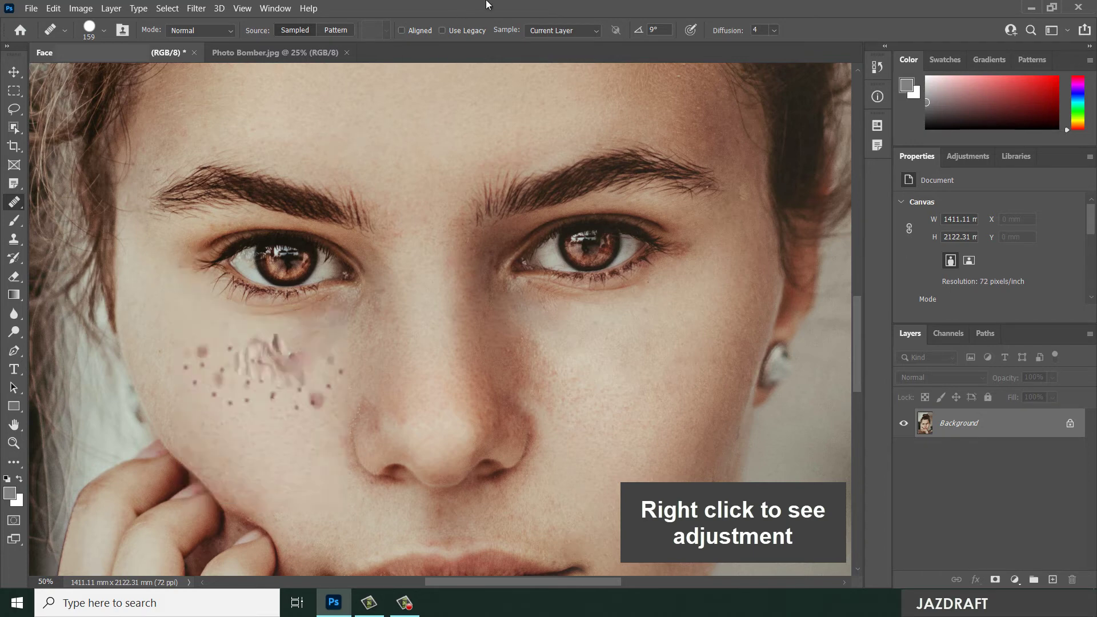
Step: Paint out the remaining freckles and smudges on the left-hand cheek and touch up the skin around the nose
click(206, 363)
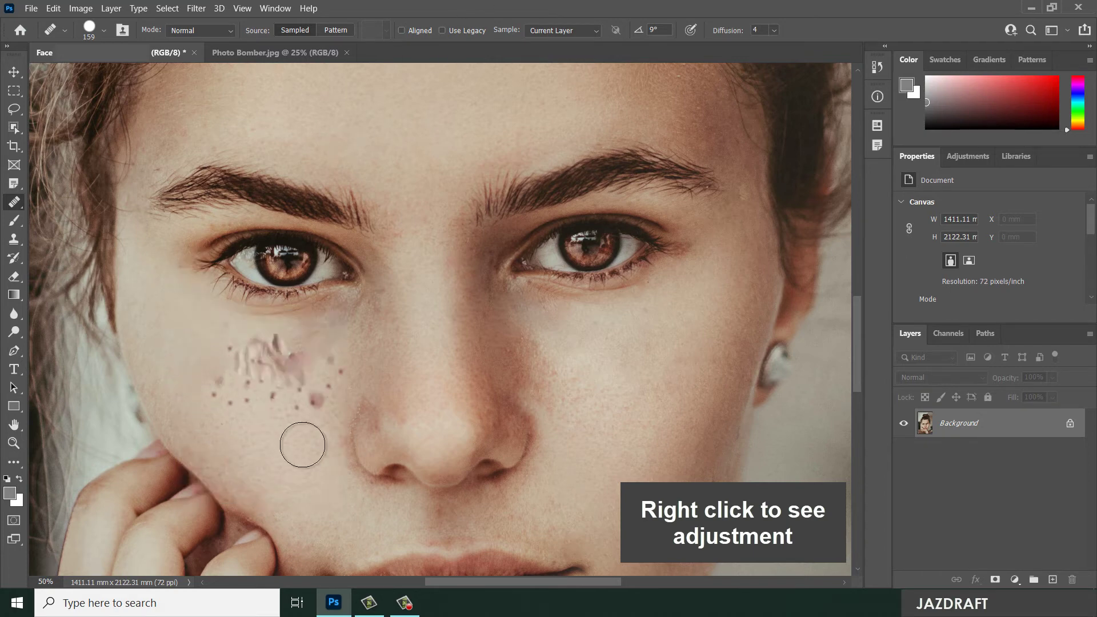
click(229, 394)
click(240, 361)
click(263, 353)
mouse_move(281, 358)
mouse_down()
mouse_move(299, 378)
mouse_move(331, 369)
mouse_up()
mouse_move(304, 405)
mouse_down()
mouse_move(290, 388)
mouse_move(261, 382)
mouse_move(275, 356)
mouse_move(294, 371)
mouse_move(298, 350)
mouse_up()
click(226, 488)
click(233, 349)
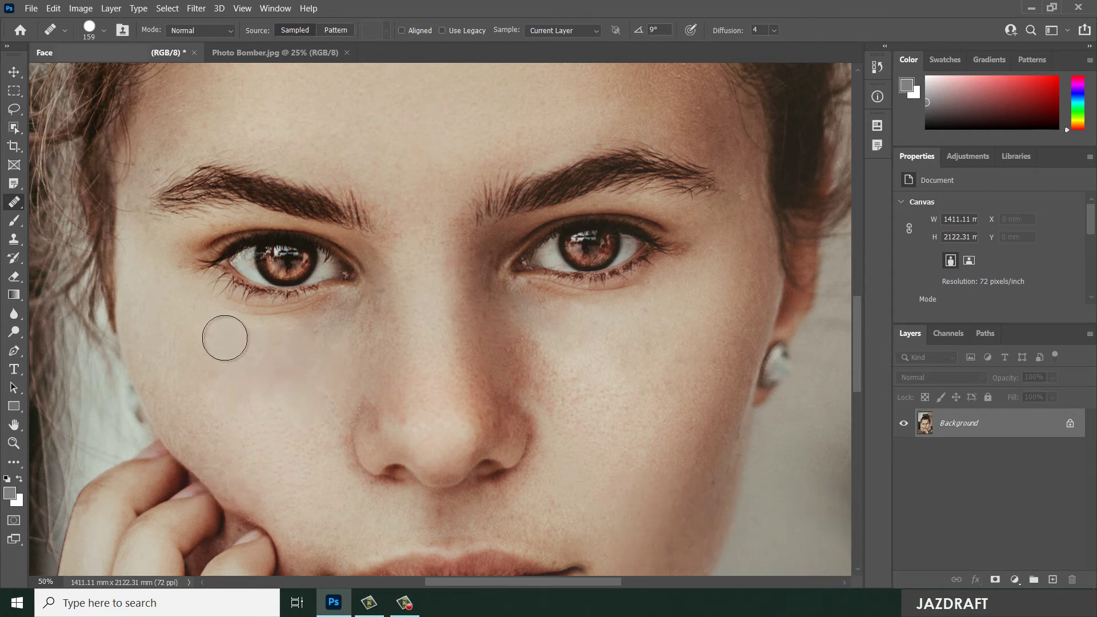
click(554, 379)
click(491, 384)
click(359, 352)
click(237, 193)
Step: Try a brush roundness of 43%, look over the brush size control options and restore the roundness to 100%
click(105, 30)
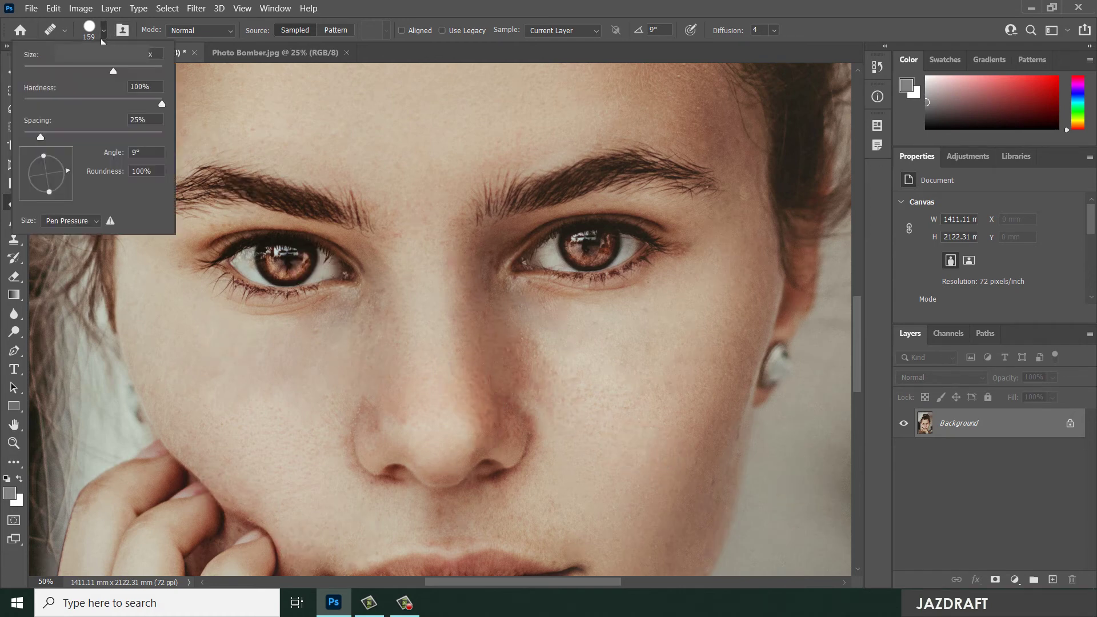
drag(48, 190, 47, 182)
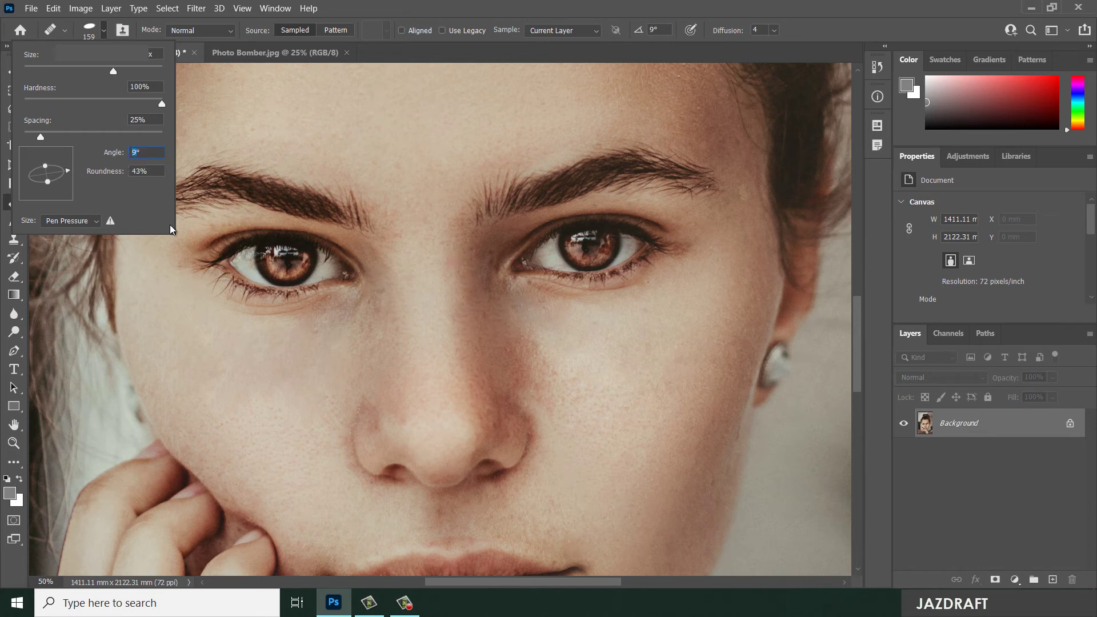
click(94, 221)
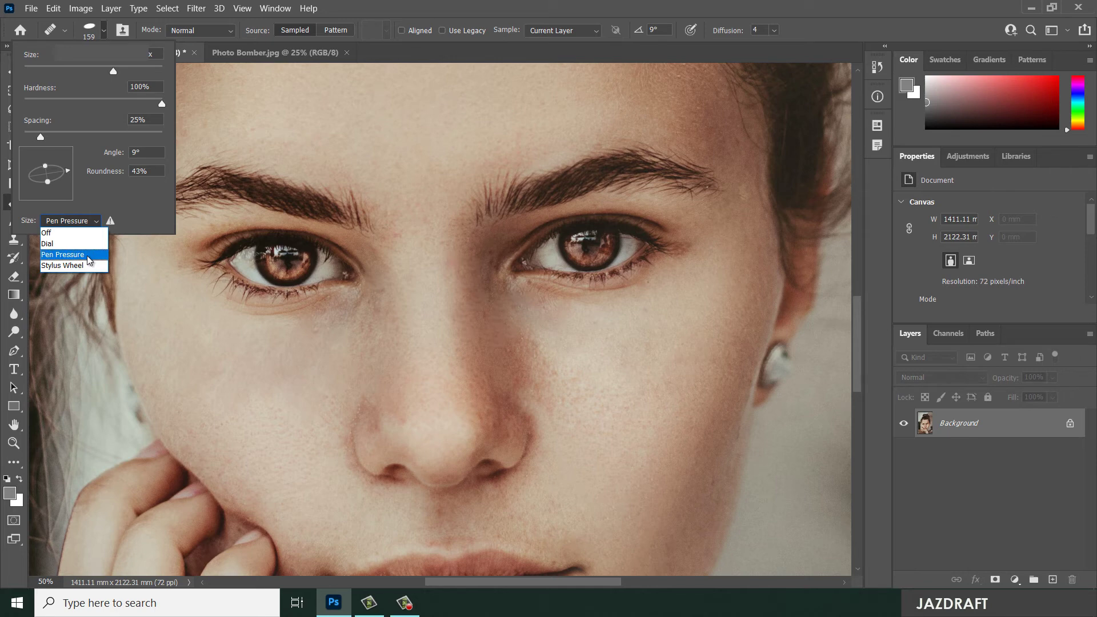
click(96, 223)
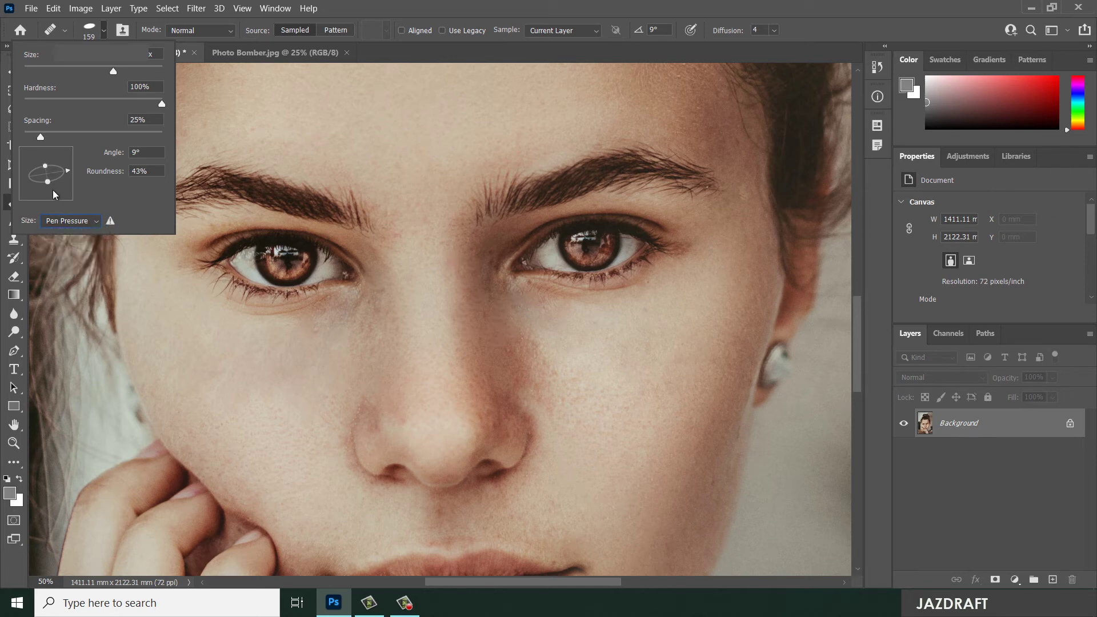
drag(47, 183, 49, 193)
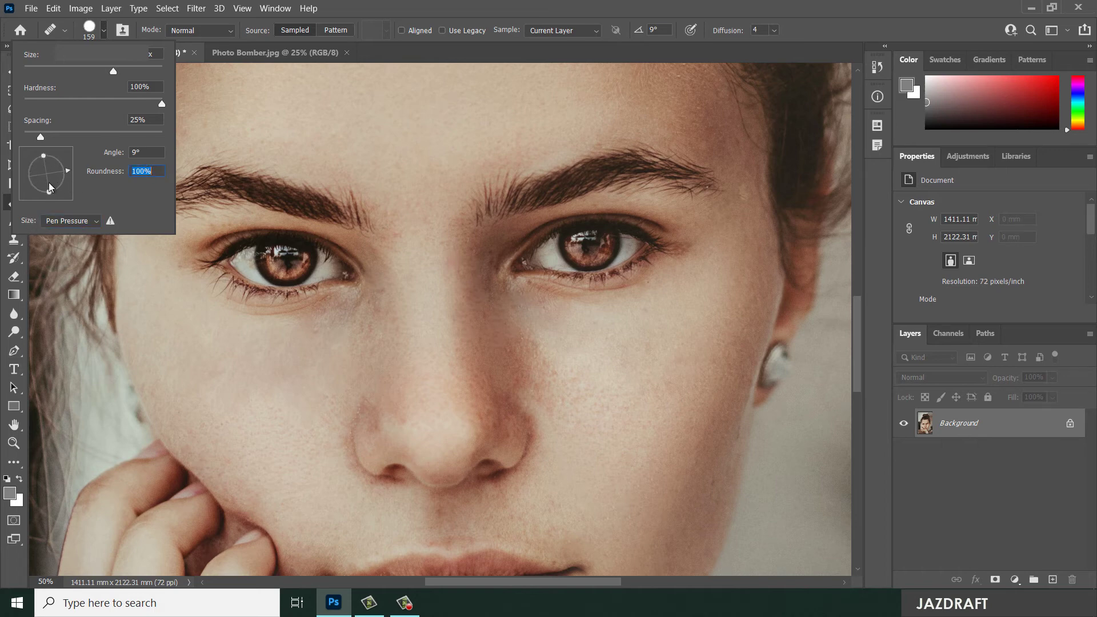
click(513, 3)
Step: Shrink the healing brush over the forehead in several increments and enlarge it again
mouse_move(387, 148)
mouse_down()
mouse_move(367, 142)
mouse_move(382, 136)
mouse_up()
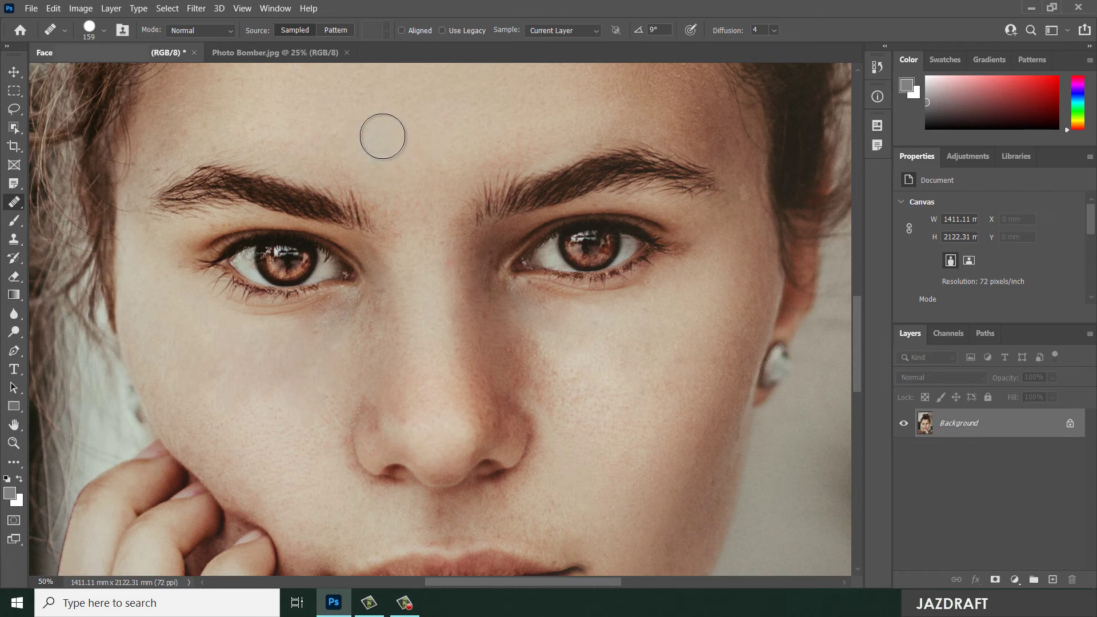
key(bracketleft)
key(bracketleft)
key(bracketleft)
key(bracketleft)
key(bracketleft)
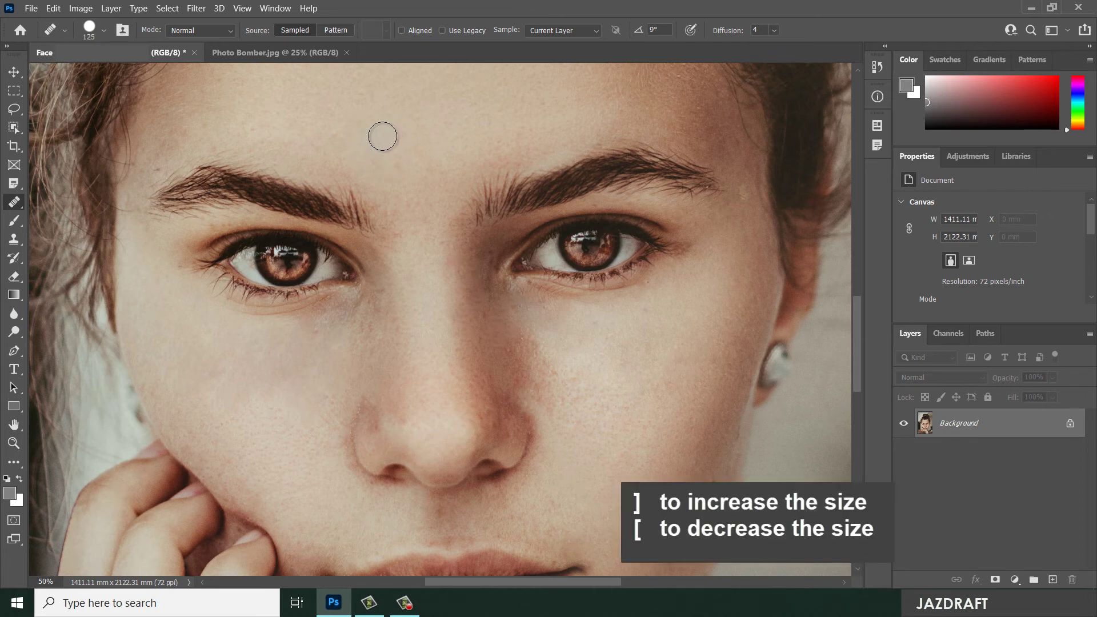
key(bracketright)
key(bracketright)
key(bracketright)
key(bracketright)
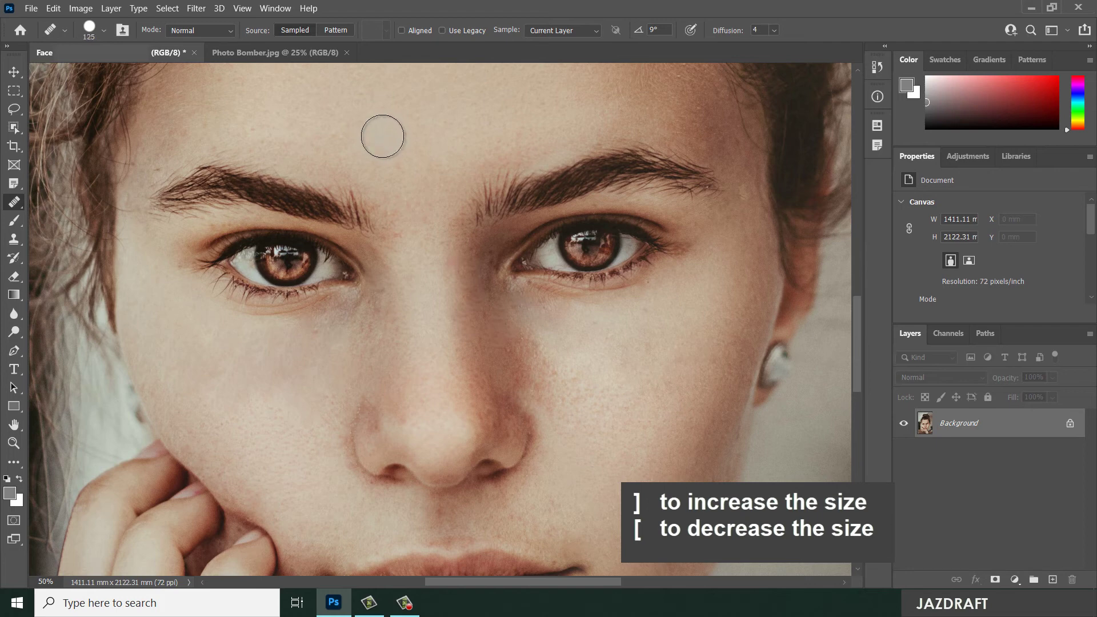
Step: Enlarge the healing brush to 175 px over the forehead
key(bracketright)
key(bracketright)
key(bracketright)
key(bracketright)
mouse_move(374, 138)
mouse_down()
mouse_move(363, 115)
mouse_move(326, 102)
mouse_move(562, 105)
mouse_up()
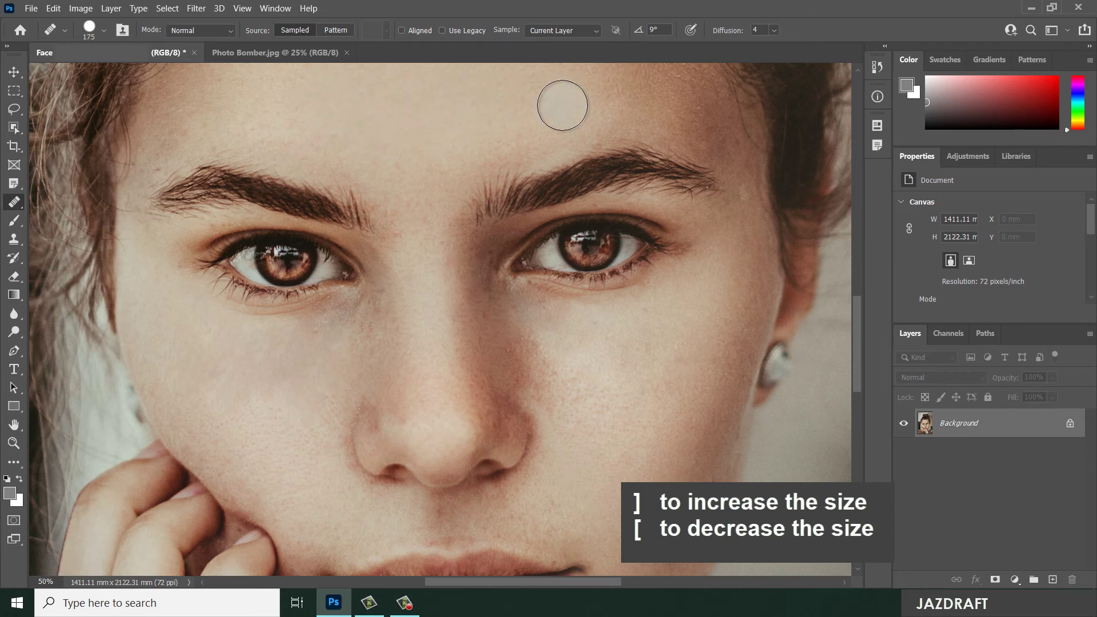
Step: Switch to the Photo Bomber.jpg image and reactivate the Healing Brush tool for work on the cow in the field
click(261, 52)
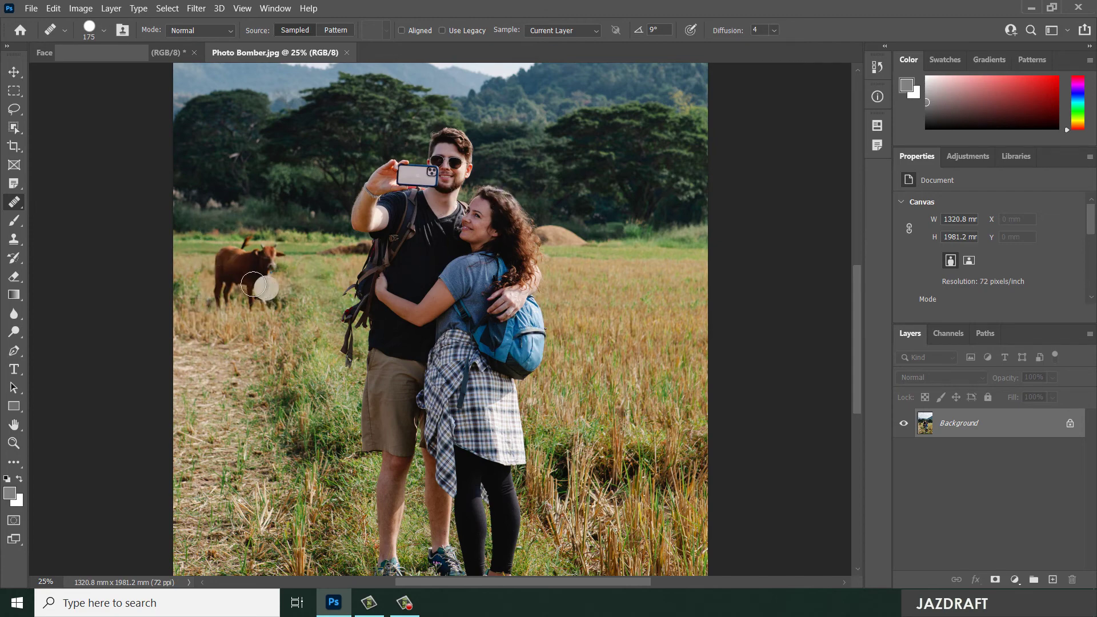
click(12, 444)
click(220, 269)
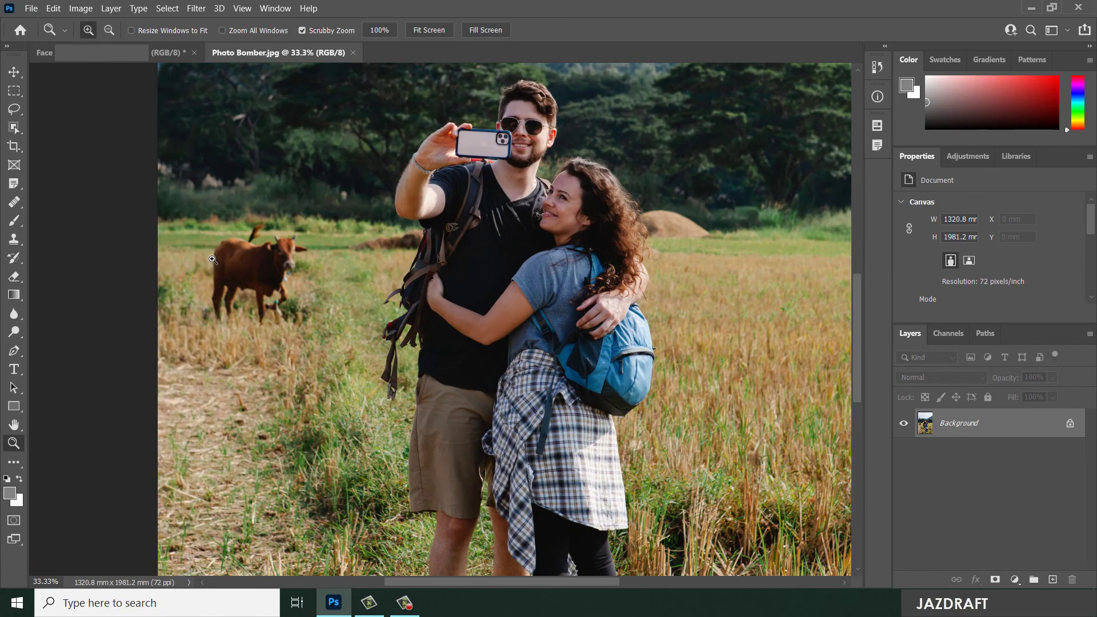
click(223, 270)
click(203, 252)
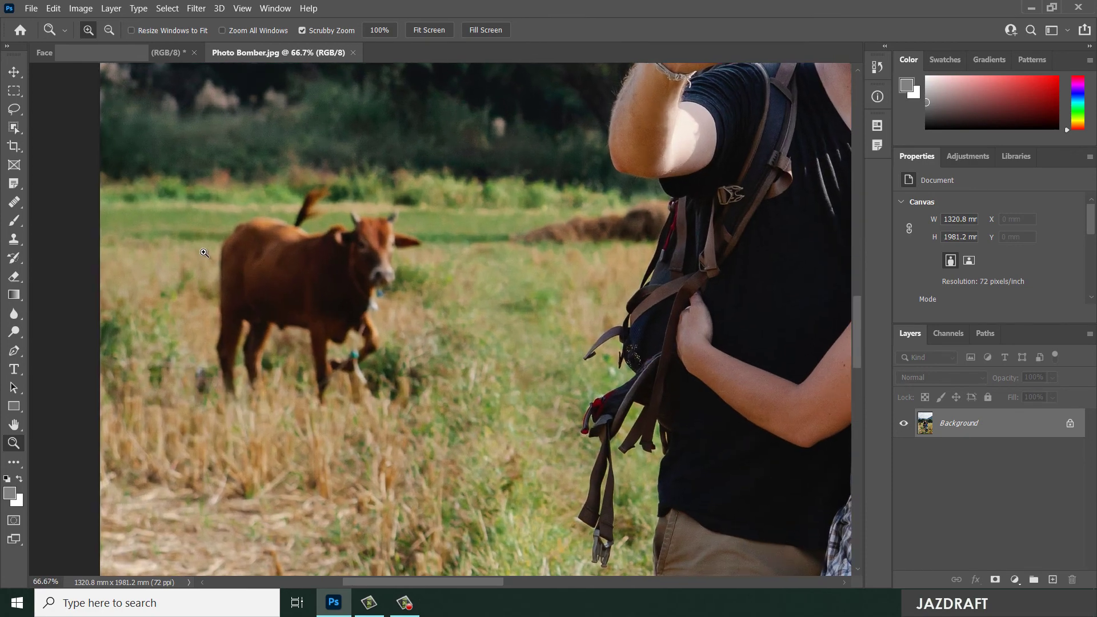
click(204, 253)
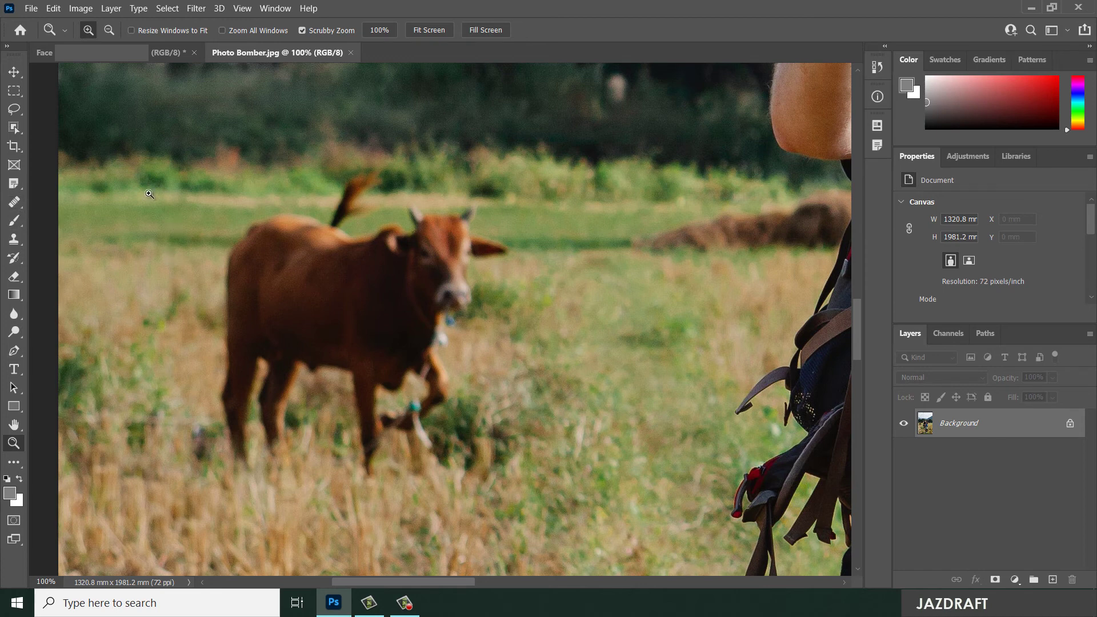
click(14, 202)
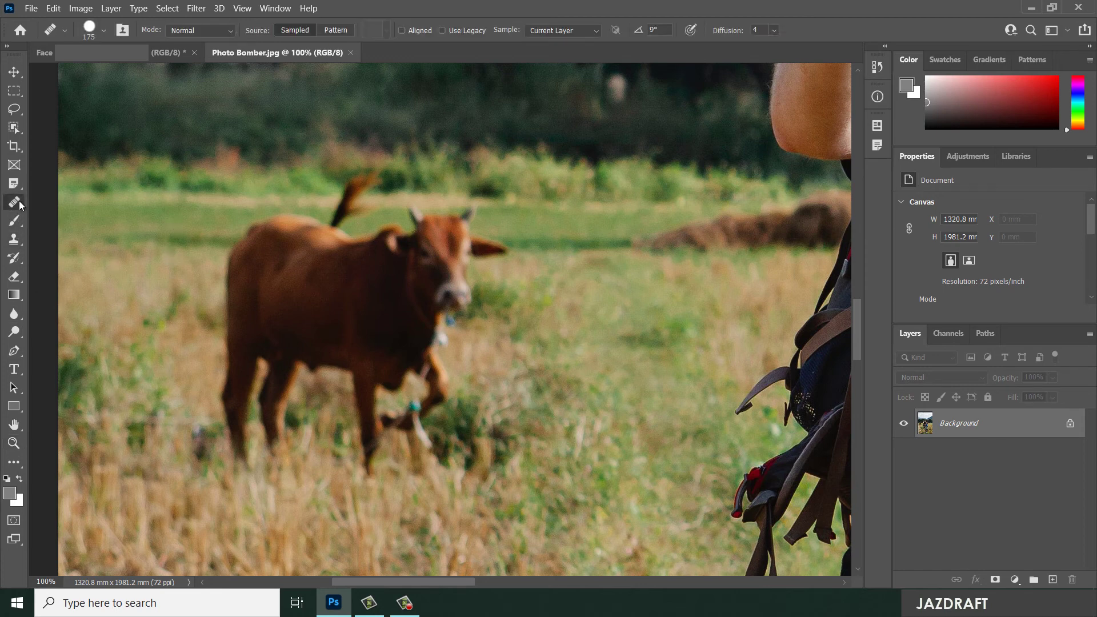
click(80, 216)
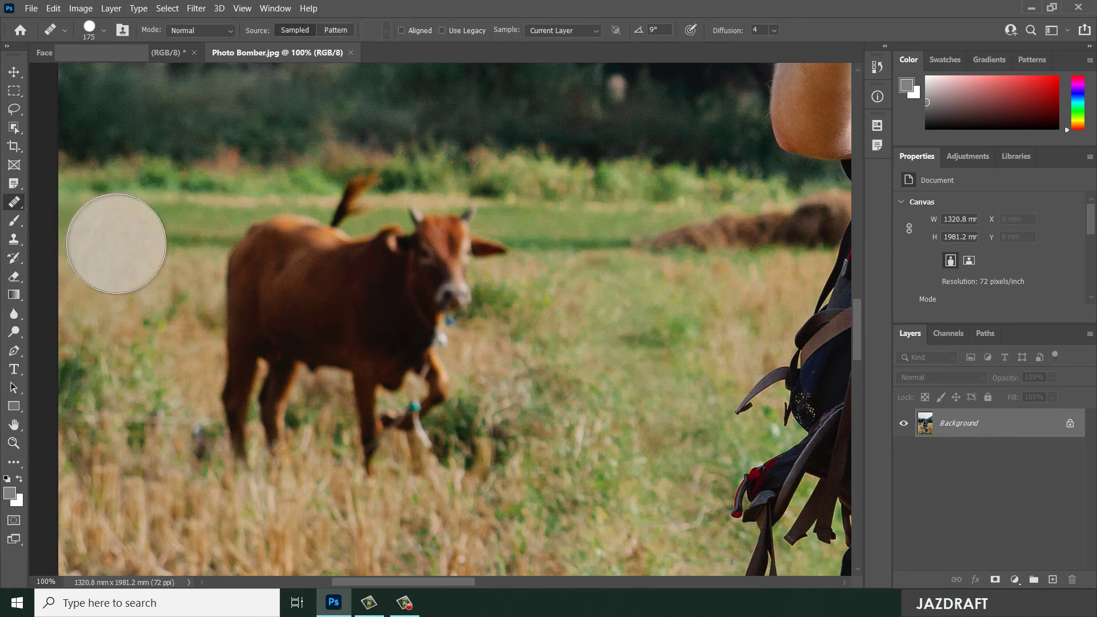
Step: Sample the grass and field beside the cow and paint over its head, tail and back with the Healing Brush
alt+click(125, 215)
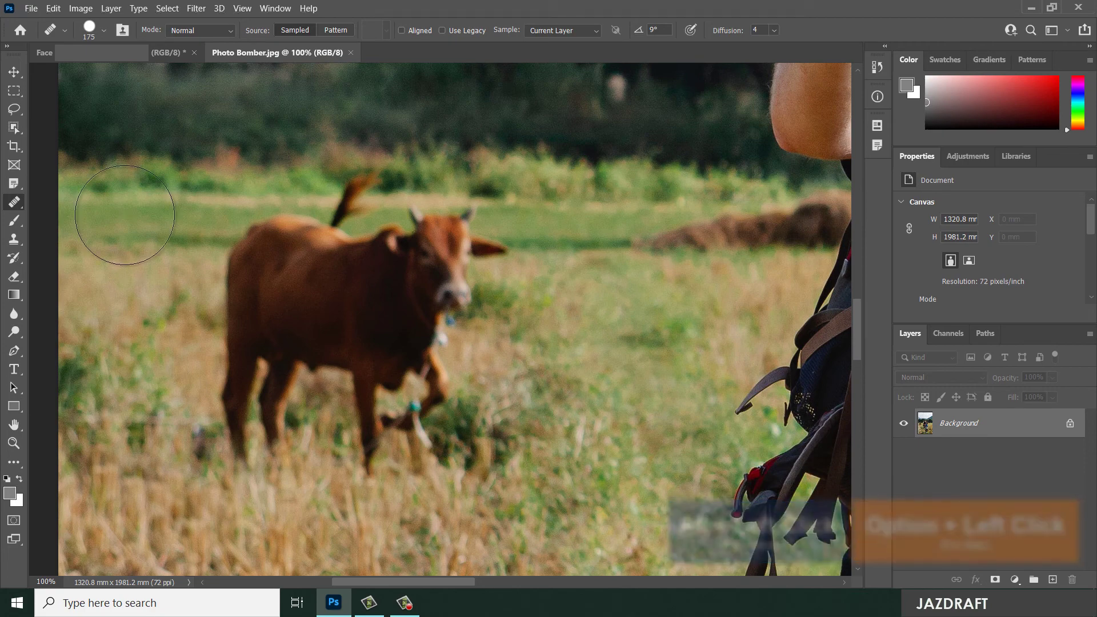
mouse_move(237, 224)
mouse_down()
mouse_move(260, 233)
mouse_move(285, 213)
mouse_move(346, 209)
mouse_move(457, 217)
mouse_up()
alt+click(115, 285)
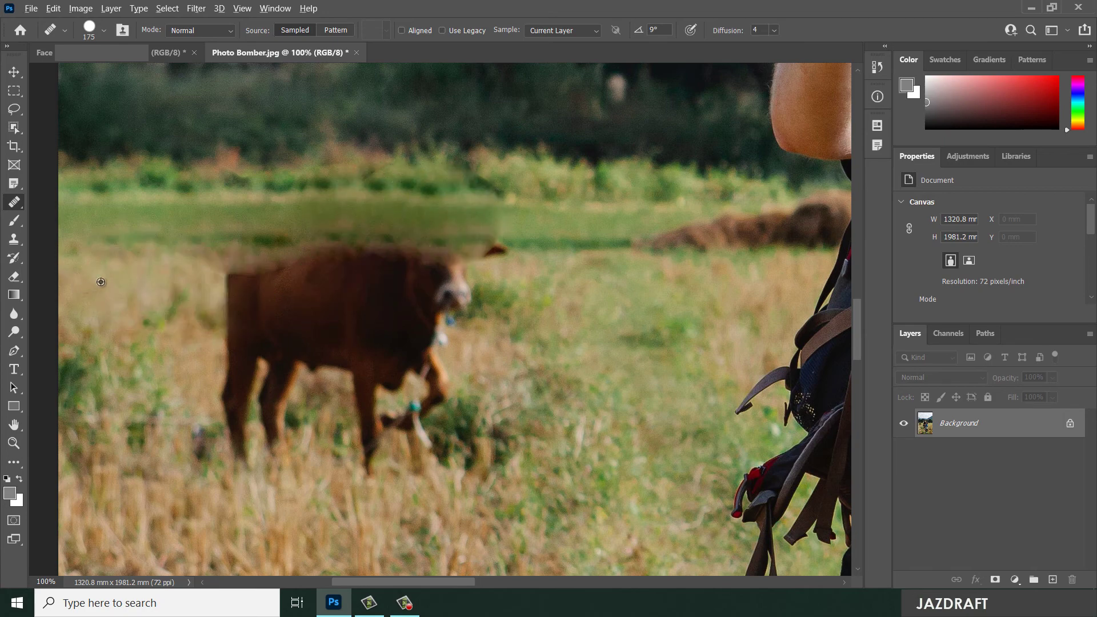
mouse_move(240, 277)
mouse_down()
mouse_move(446, 268)
mouse_move(231, 274)
mouse_move(433, 267)
mouse_up()
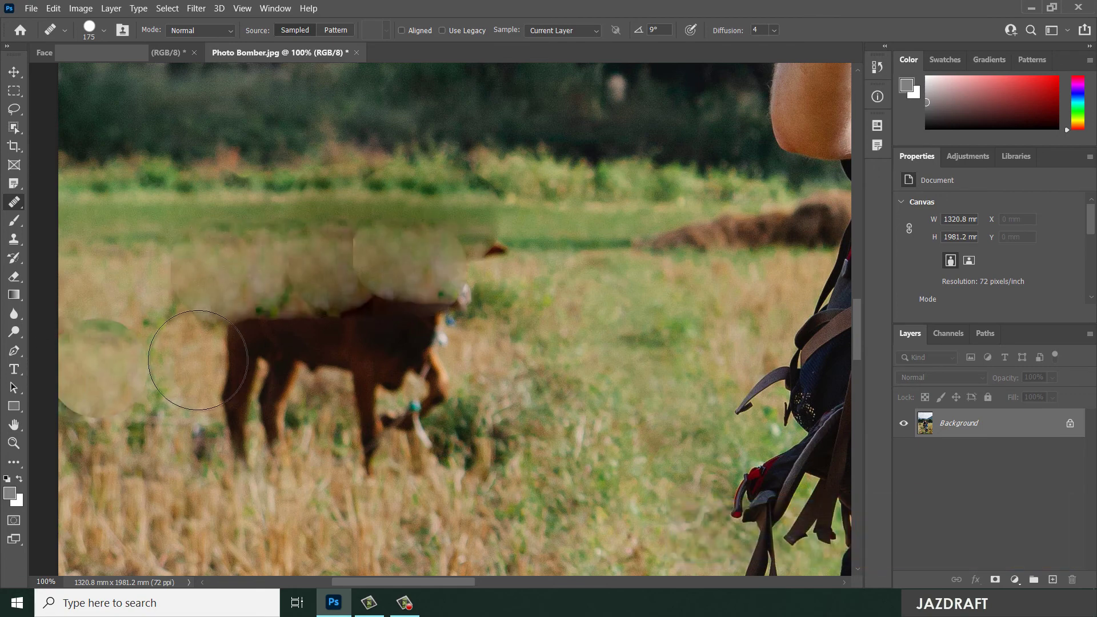
Step: Enlarge the healing brush to 250 px and paint out the cow's remaining body and legs with field texture sampled beside it
alt+click(111, 326)
mouse_move(115, 320)
mouse_down()
mouse_move(127, 374)
mouse_move(120, 342)
mouse_move(159, 329)
mouse_move(166, 365)
mouse_move(130, 334)
mouse_up()
key(bracketright)
key(bracketright)
key(bracketright)
key(bracketleft)
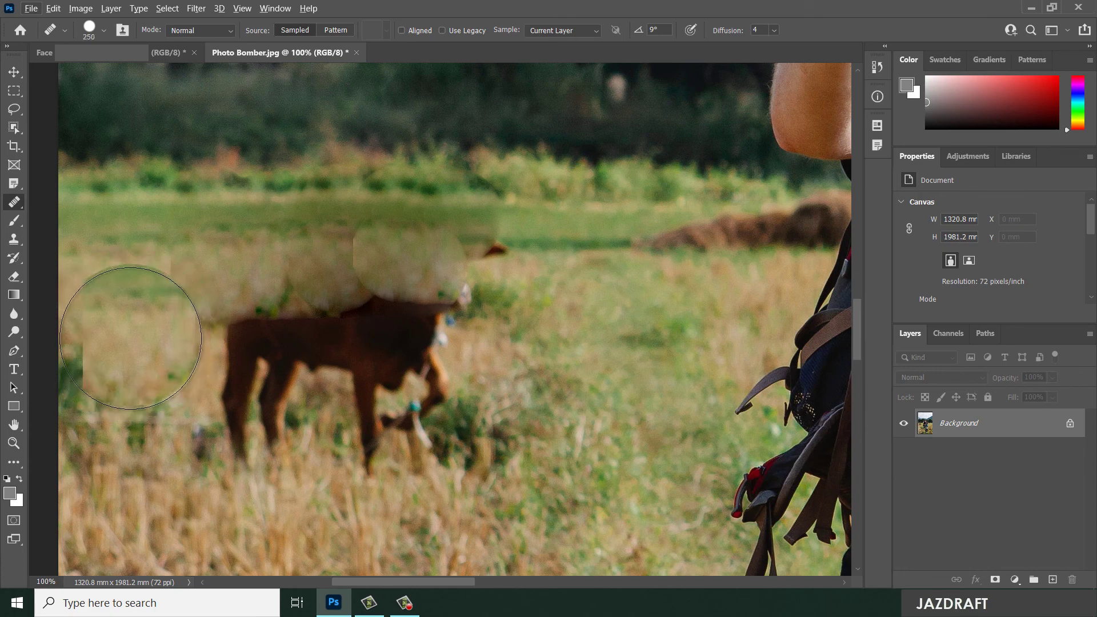
mouse_move(126, 479)
mouse_down()
mouse_move(193, 487)
mouse_move(145, 410)
mouse_move(142, 362)
mouse_up()
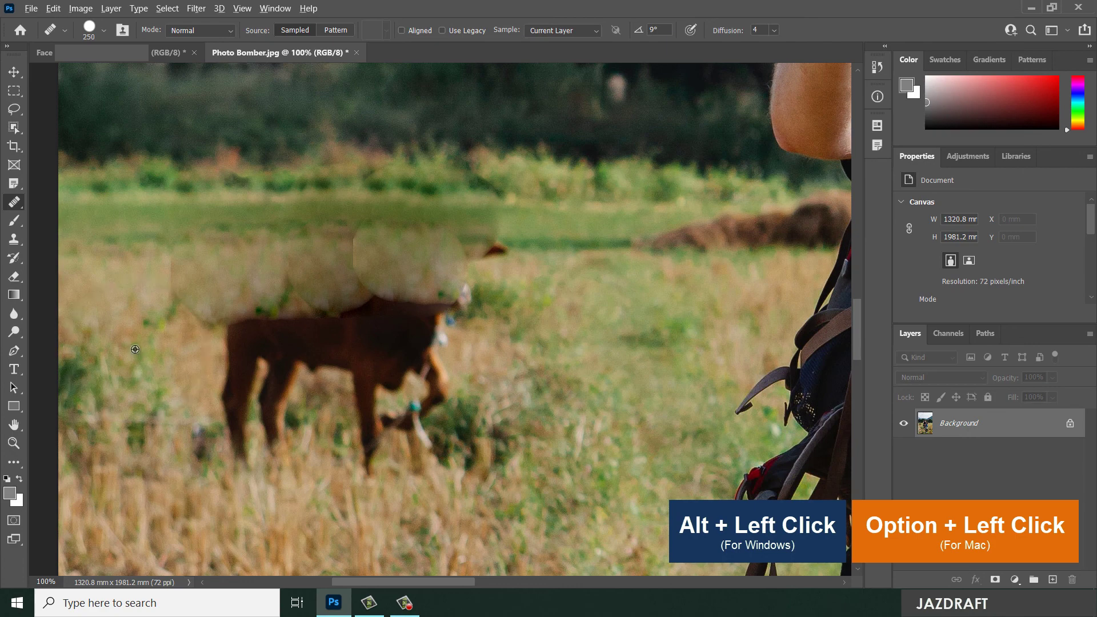
drag(206, 347, 378, 346)
mouse_move(237, 386)
mouse_down()
mouse_move(416, 369)
mouse_move(259, 408)
mouse_move(509, 404)
mouse_up()
drag(439, 399, 381, 349)
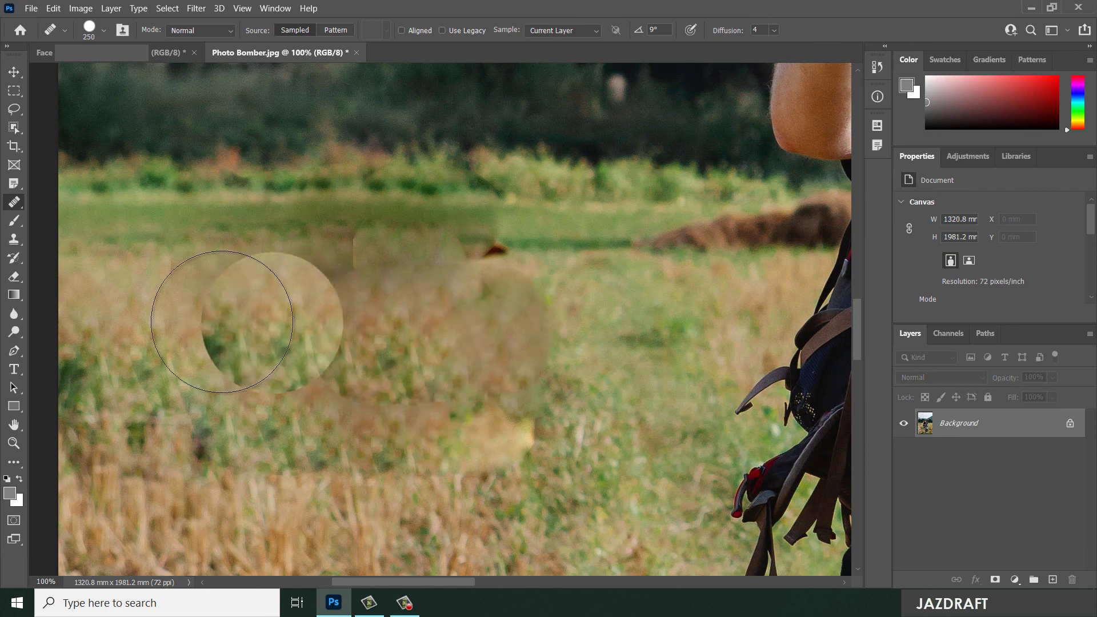
Step: Resample the field and paint over the leftover ear and the visible patch edges where the cow stood
alt+click(144, 331)
mouse_move(233, 295)
mouse_down()
mouse_move(206, 239)
mouse_move(517, 242)
mouse_move(523, 302)
mouse_move(319, 390)
mouse_move(250, 326)
mouse_move(152, 310)
mouse_up()
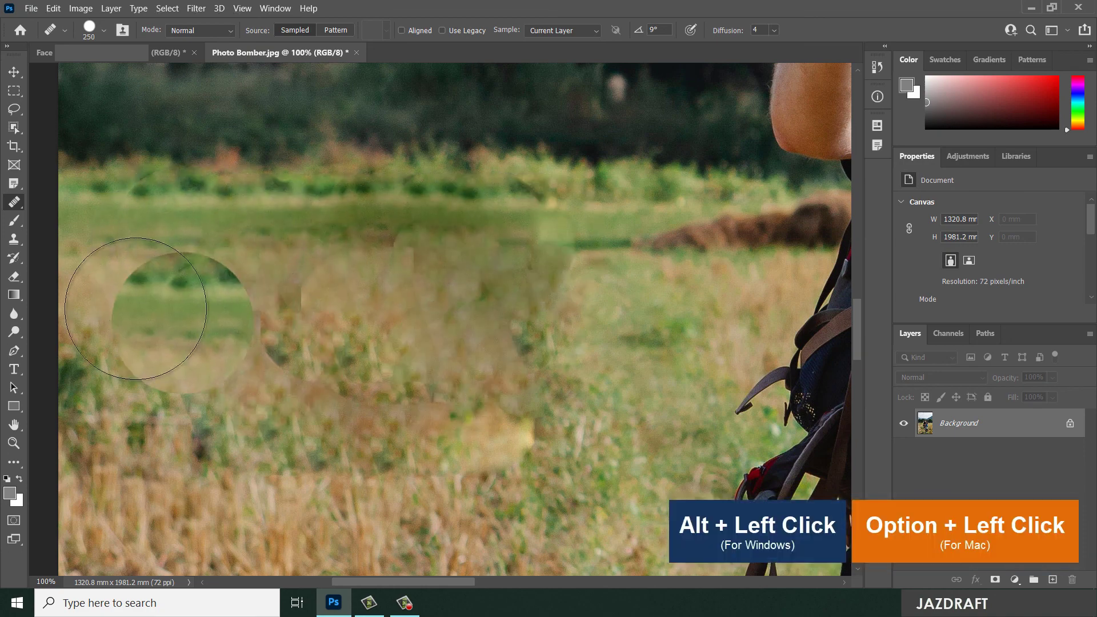
mouse_move(254, 308)
mouse_down()
mouse_move(548, 303)
mouse_move(475, 435)
mouse_move(362, 428)
mouse_move(329, 353)
mouse_move(407, 347)
mouse_up()
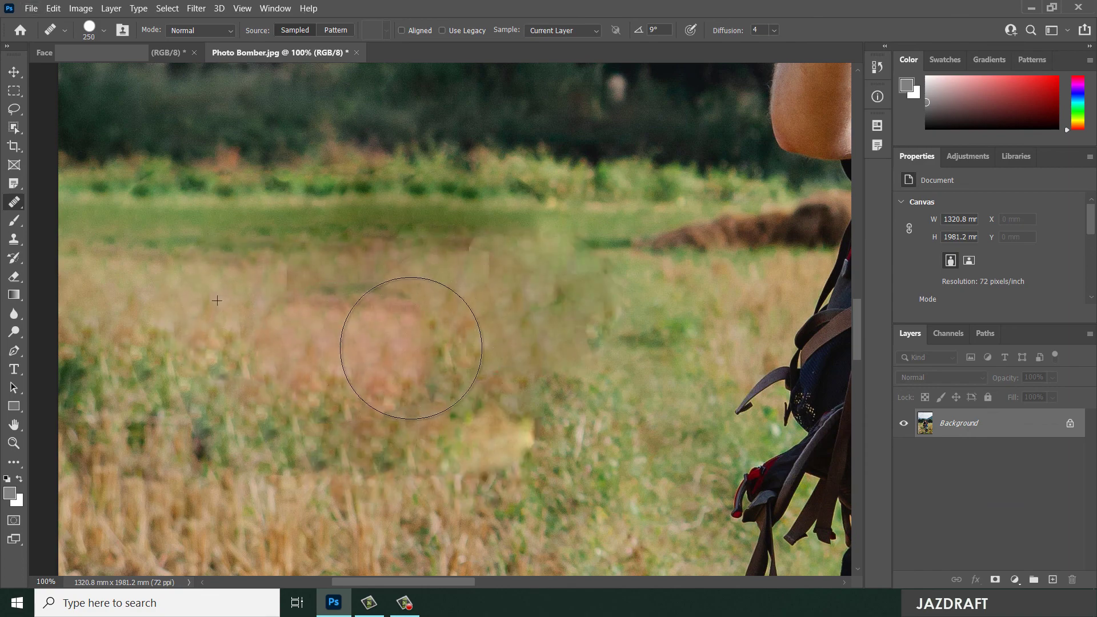
Step: Examine the retouched field in the context of the whole photo and again close up
scroll(498, 468, down, 4)
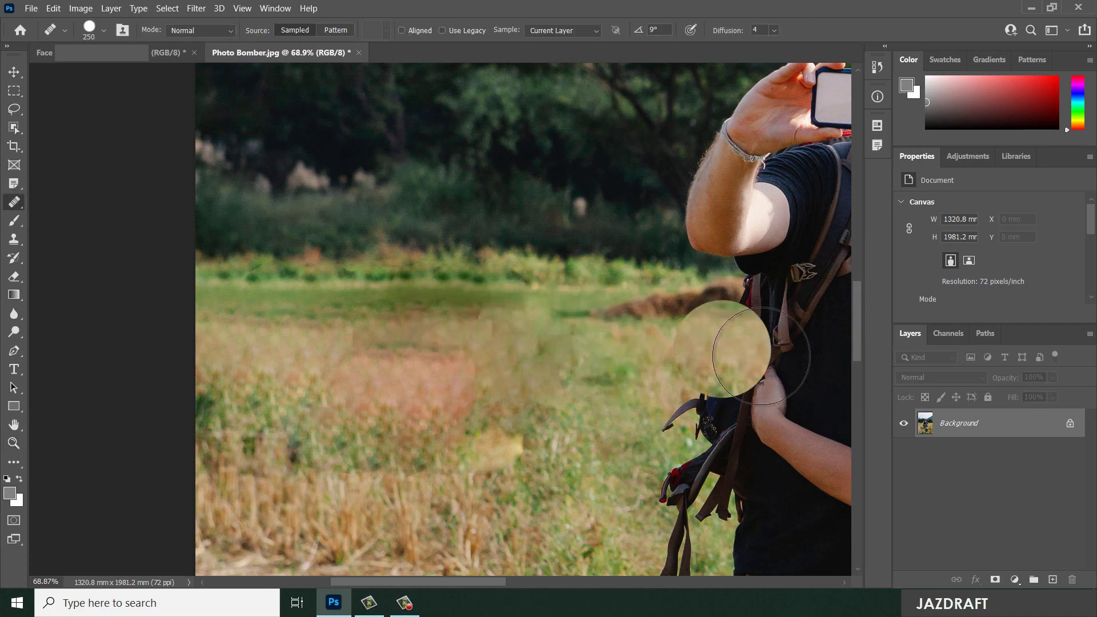
key(ctrl+minus)
key(ctrl+minus)
key(ctrl+minus)
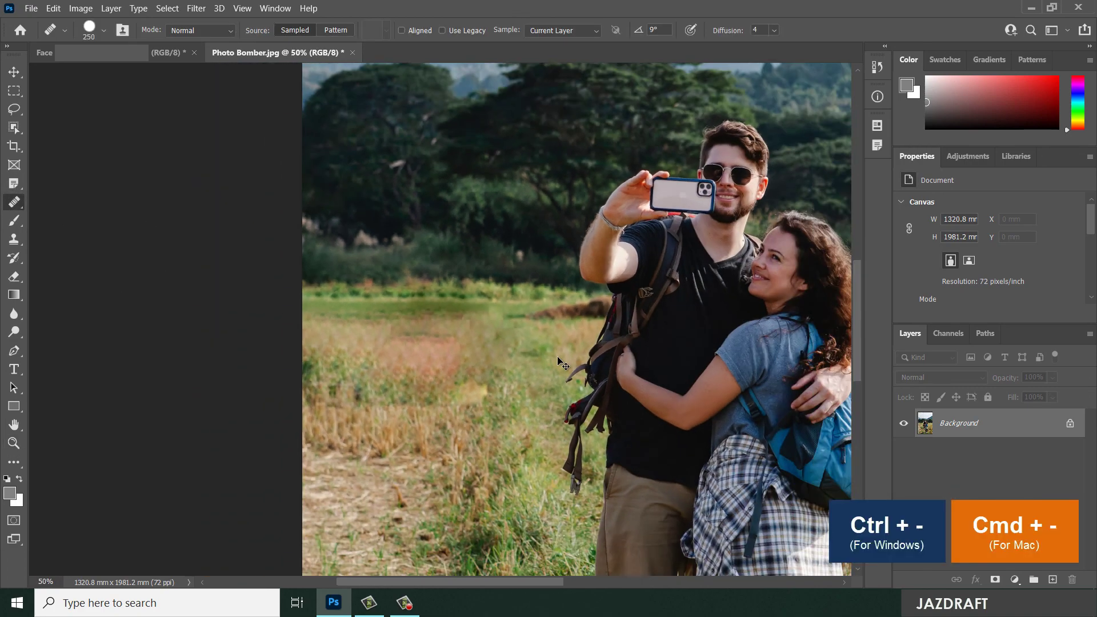
key(ctrl+minus)
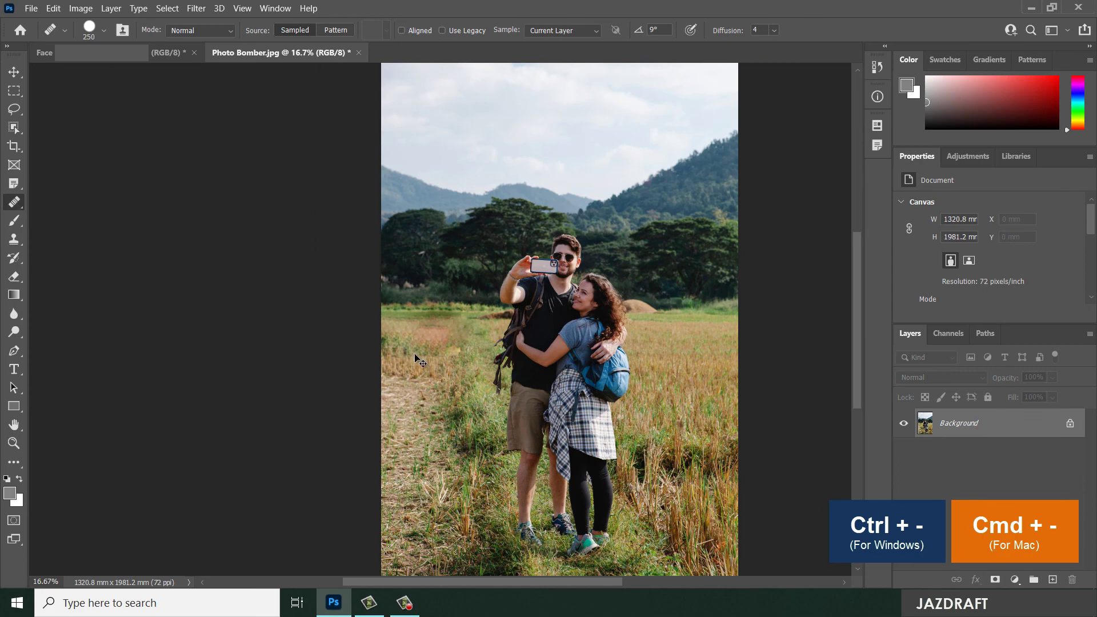
key(ctrl+equal)
key(ctrl+equal)
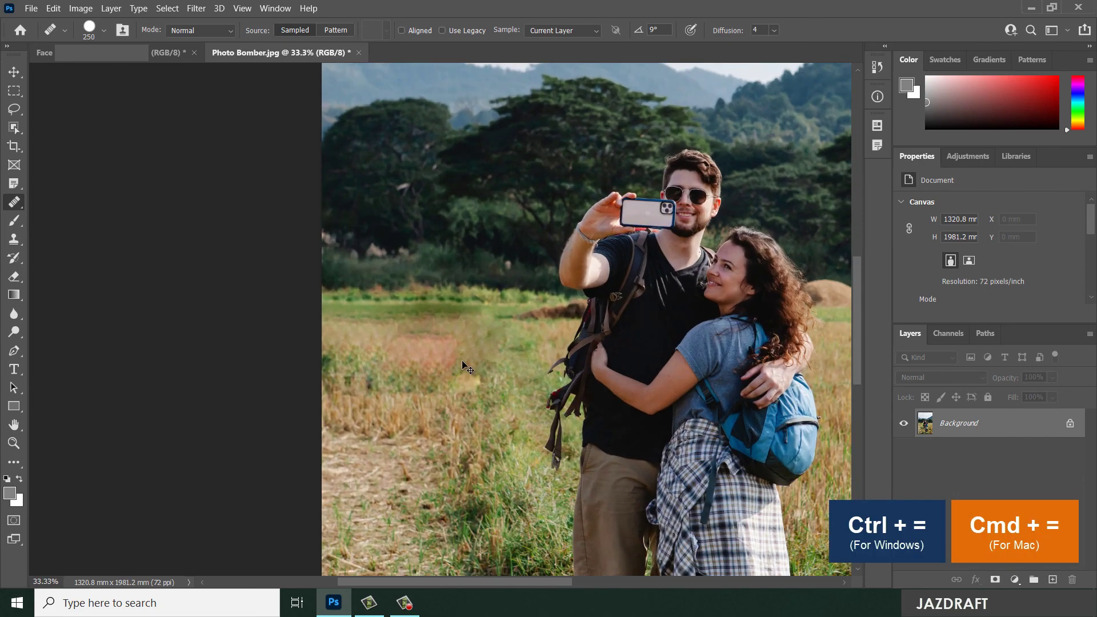
key(ctrl+equal)
key(ctrl+equal)
key(ctrl+equal)
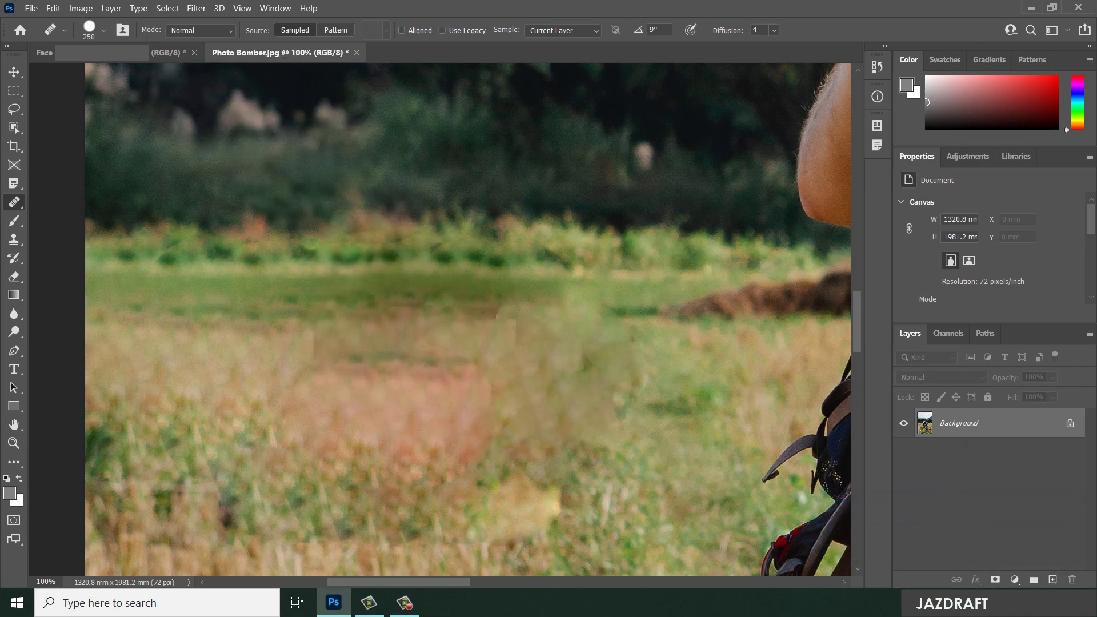
Step: Review the retouched face portrait and return to the Photo Bomber.jpg image
click(136, 55)
key(ctrl+minus)
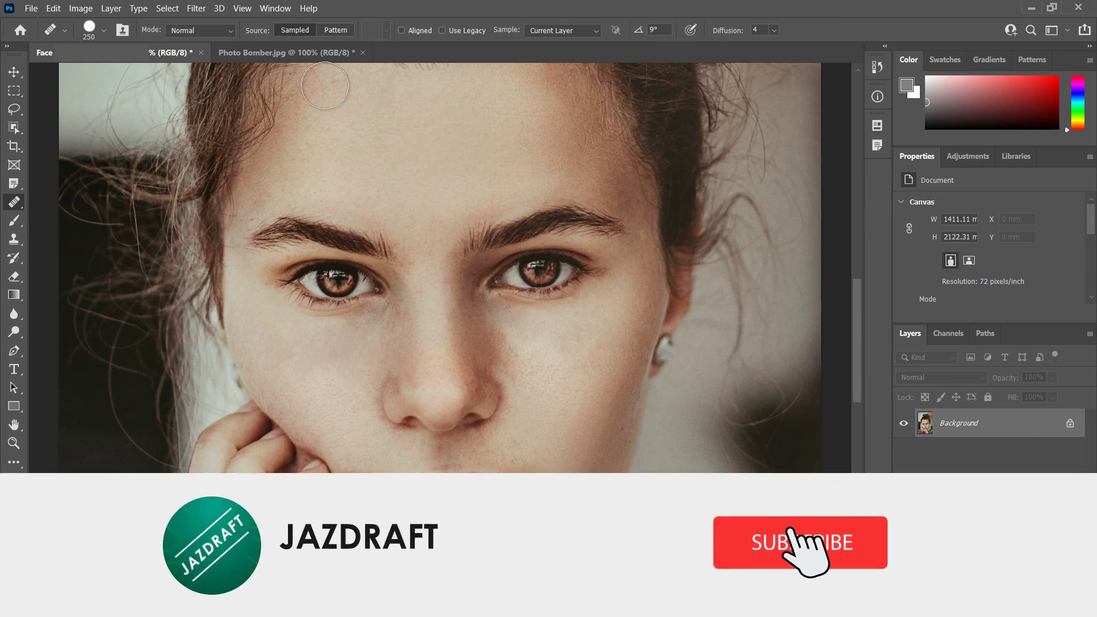
click(289, 53)
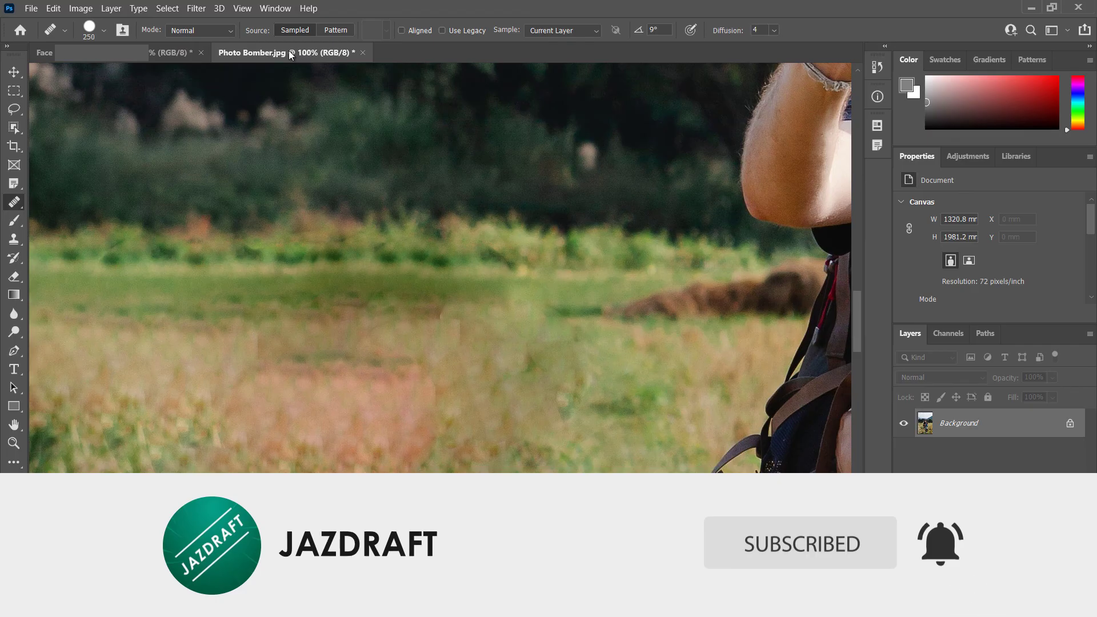